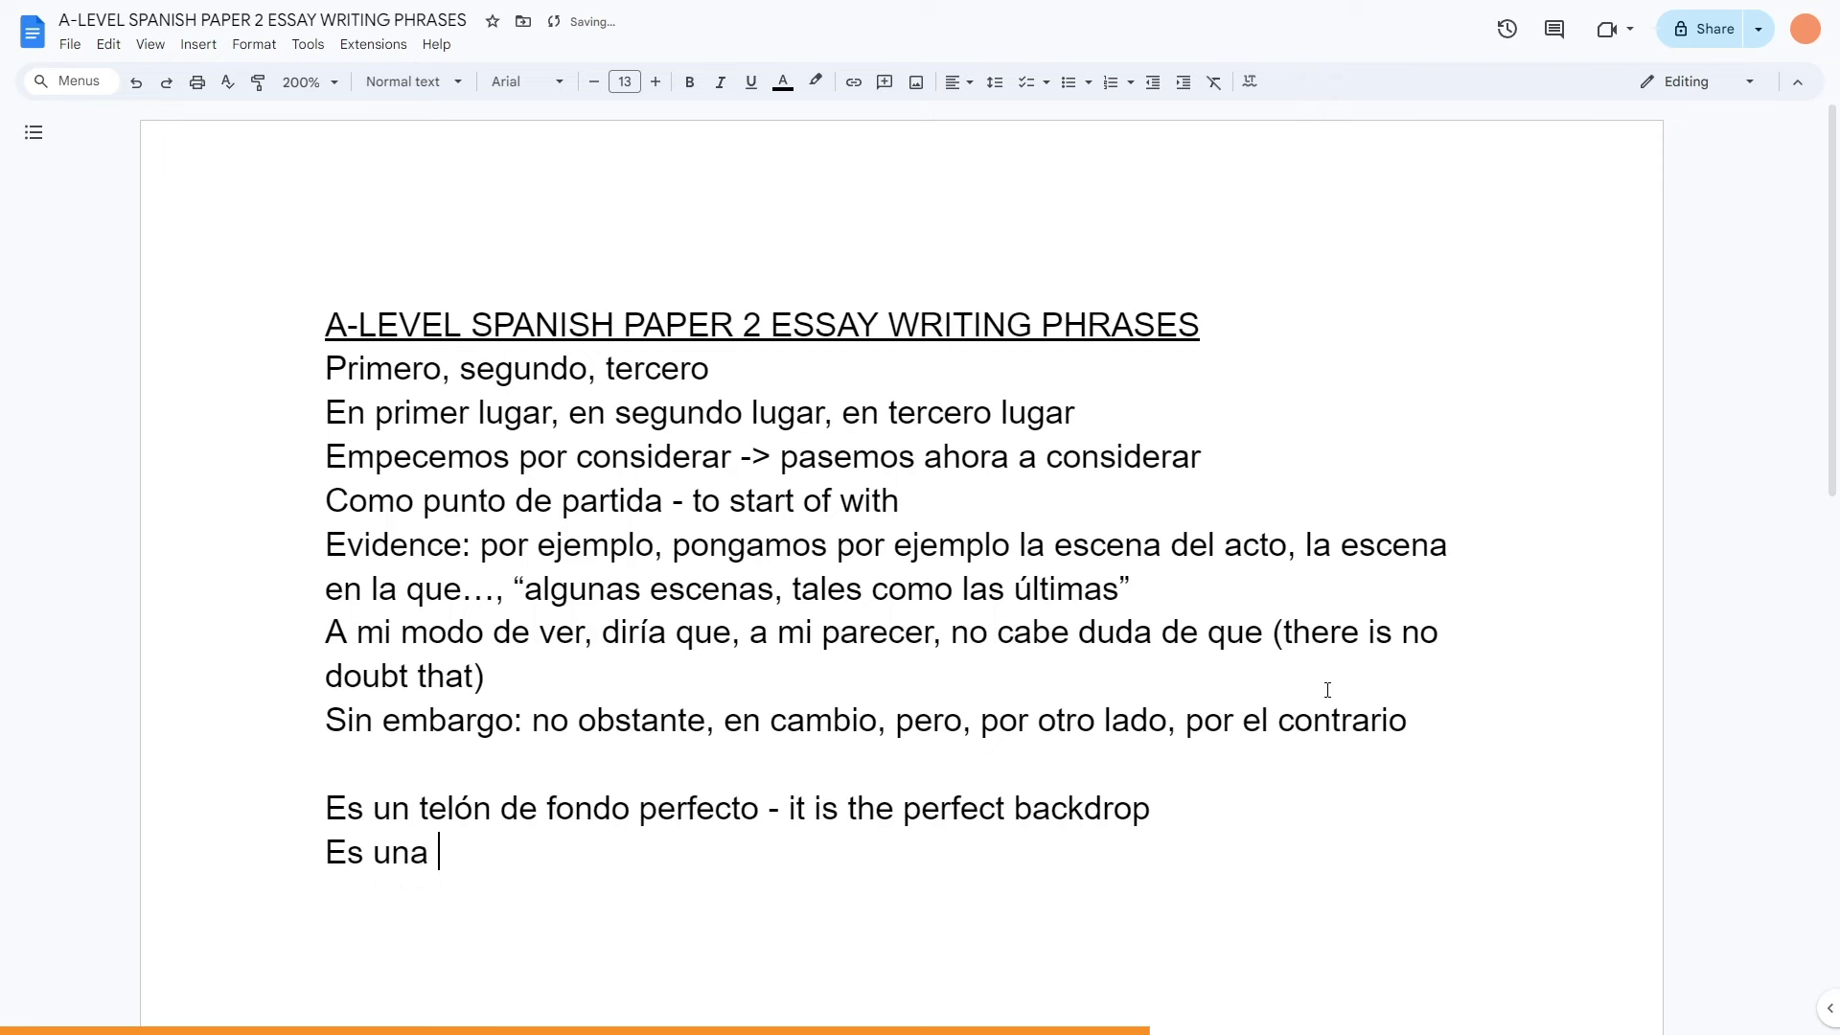
Continue the 'Es una' line with 'escena emocionant'.
text(emocionant)
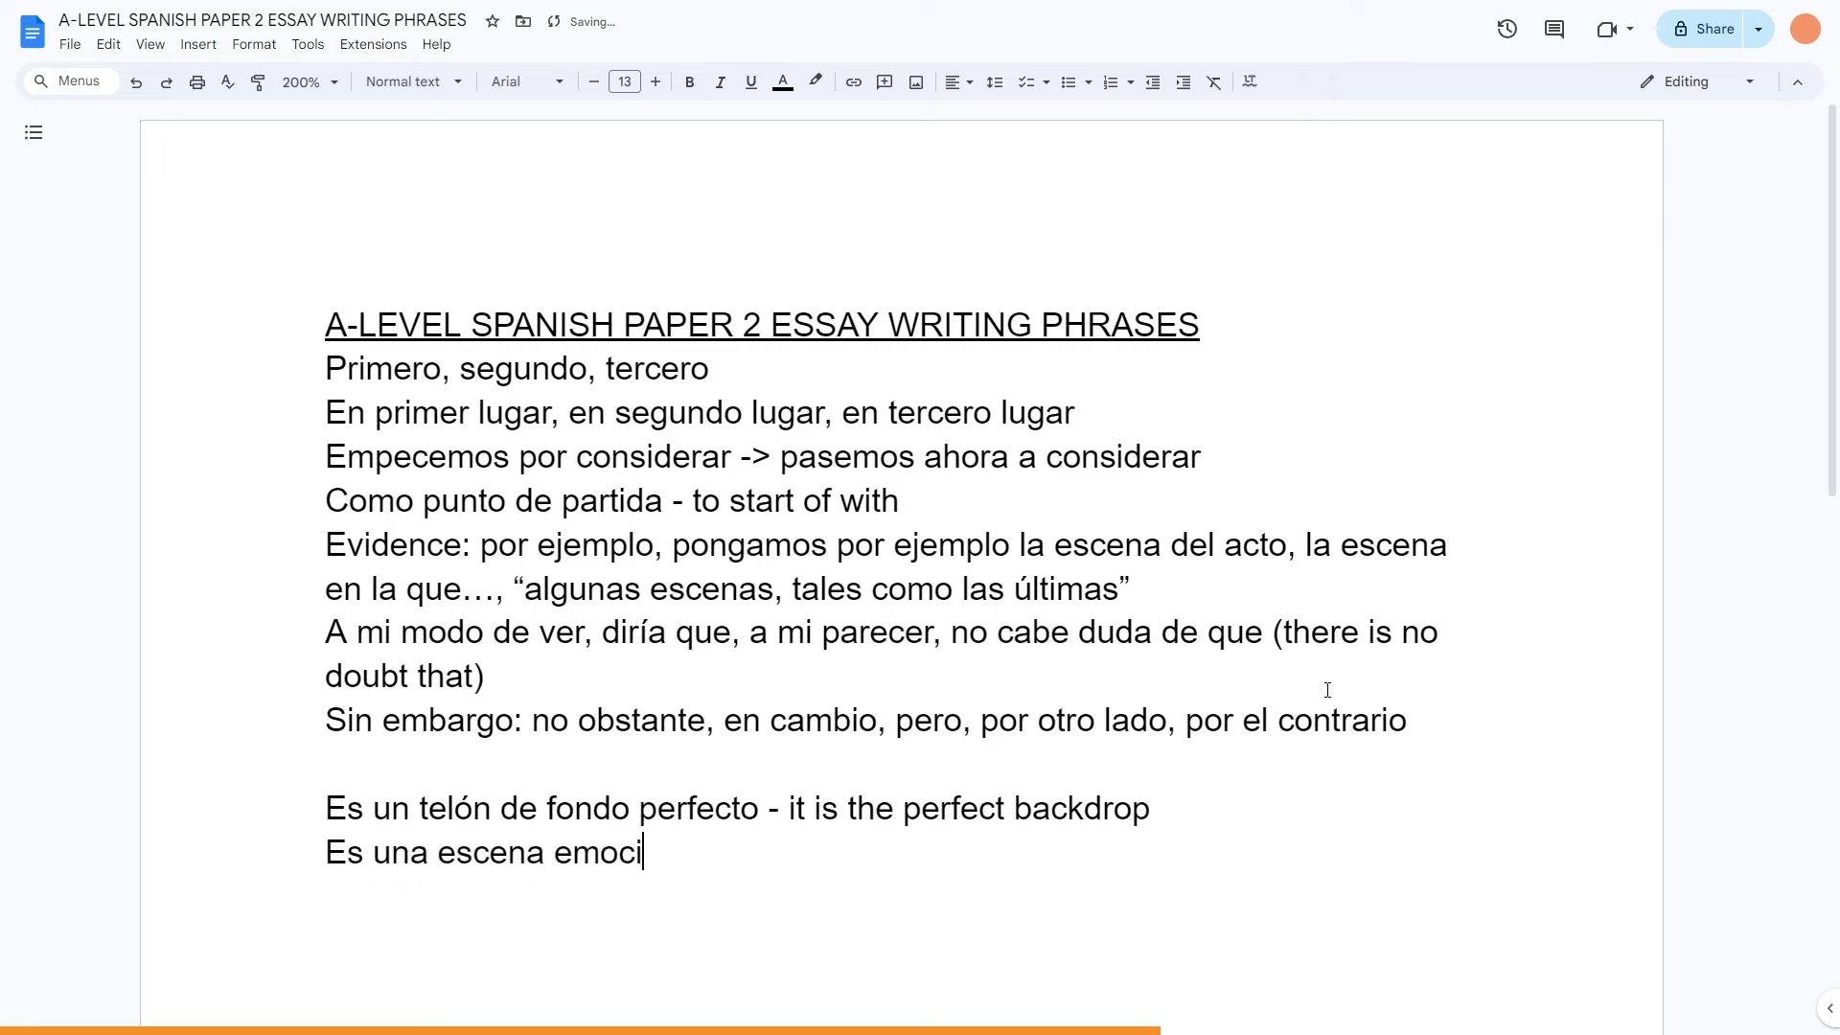
Finish 'Es una escena emocionante (exciting)' and type 'Lo cierto es que - the truth is that'.
key(ctrl+BackSpace)
text(eco)
key(BackSpace)
key(BackSpace)
text(mocionante (exc)
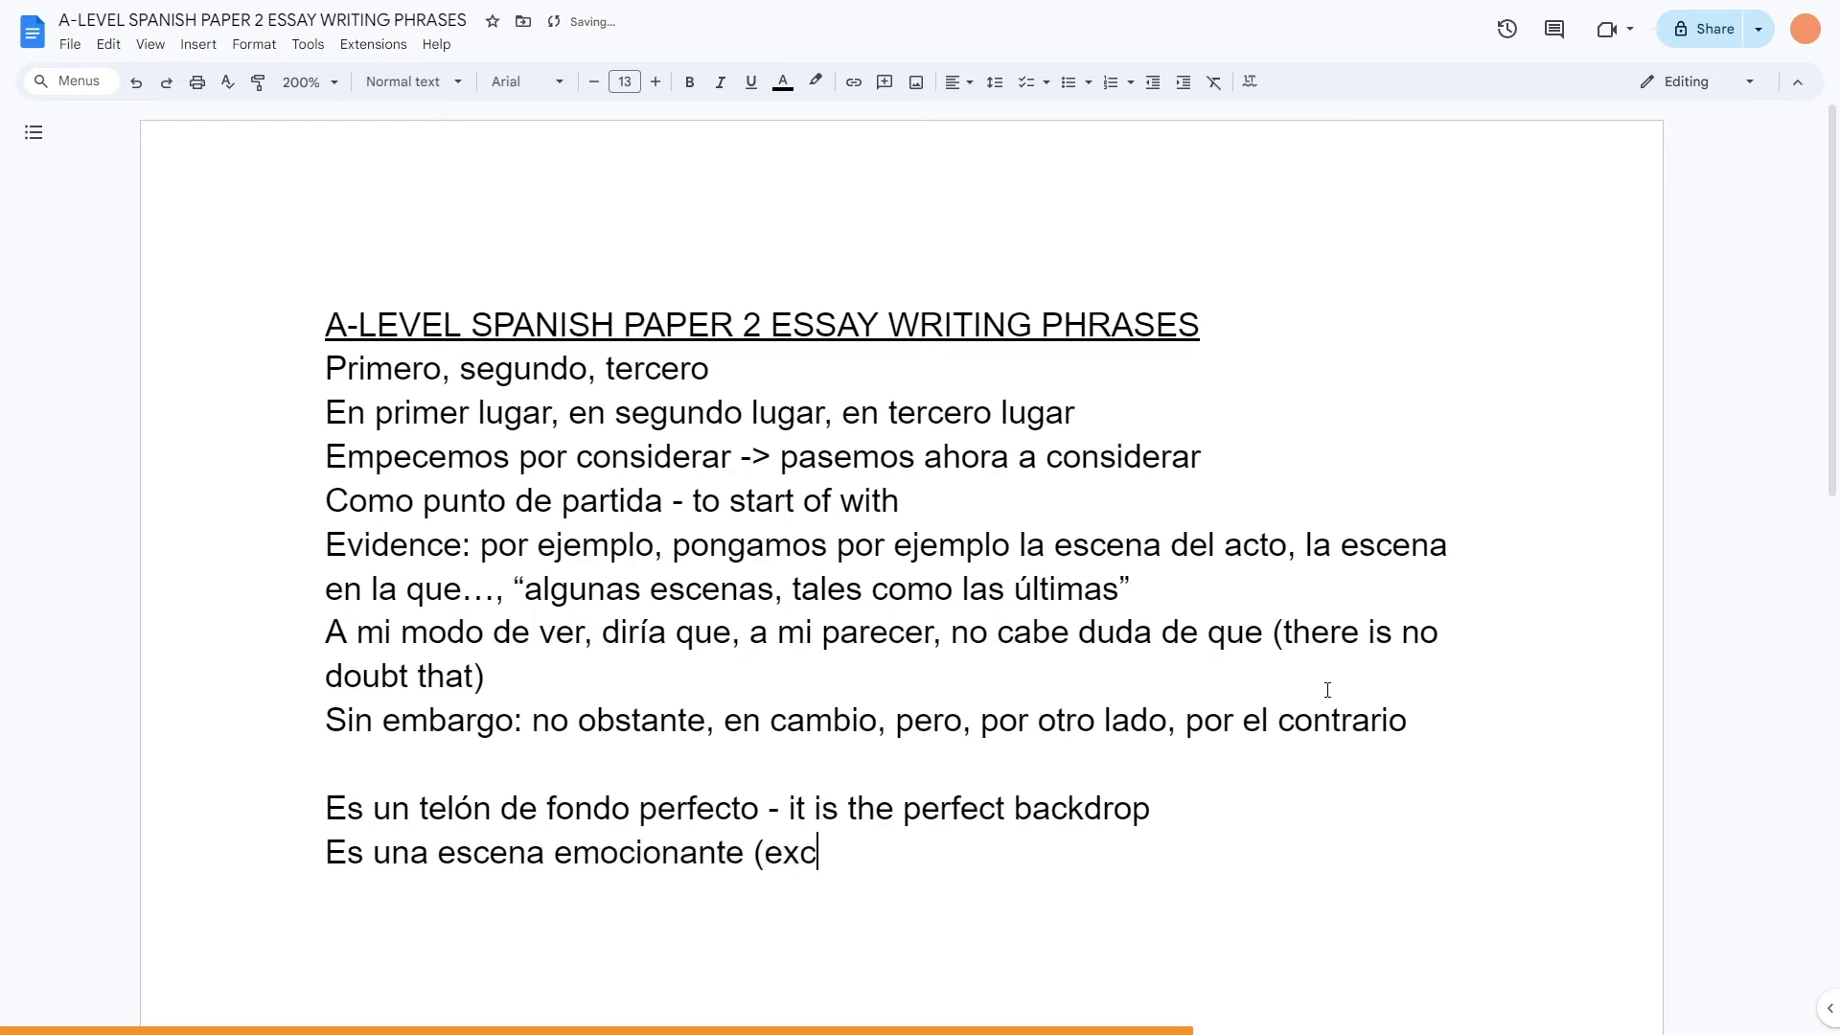
text(iting) )
text(Lo cierto es que )
text(- the trith if tha)
key(BackSpace)
key(BackSpace)
key(BackSpace)
key(BackSpace)
key(BackSpace)
key(BackSpace)
key(BackSpace)
key(BackSpace)
key(BackSpace)
key(BackSpace)
key(BackSpace)
key(BackSpace)
text(r)
text(ruth is that)
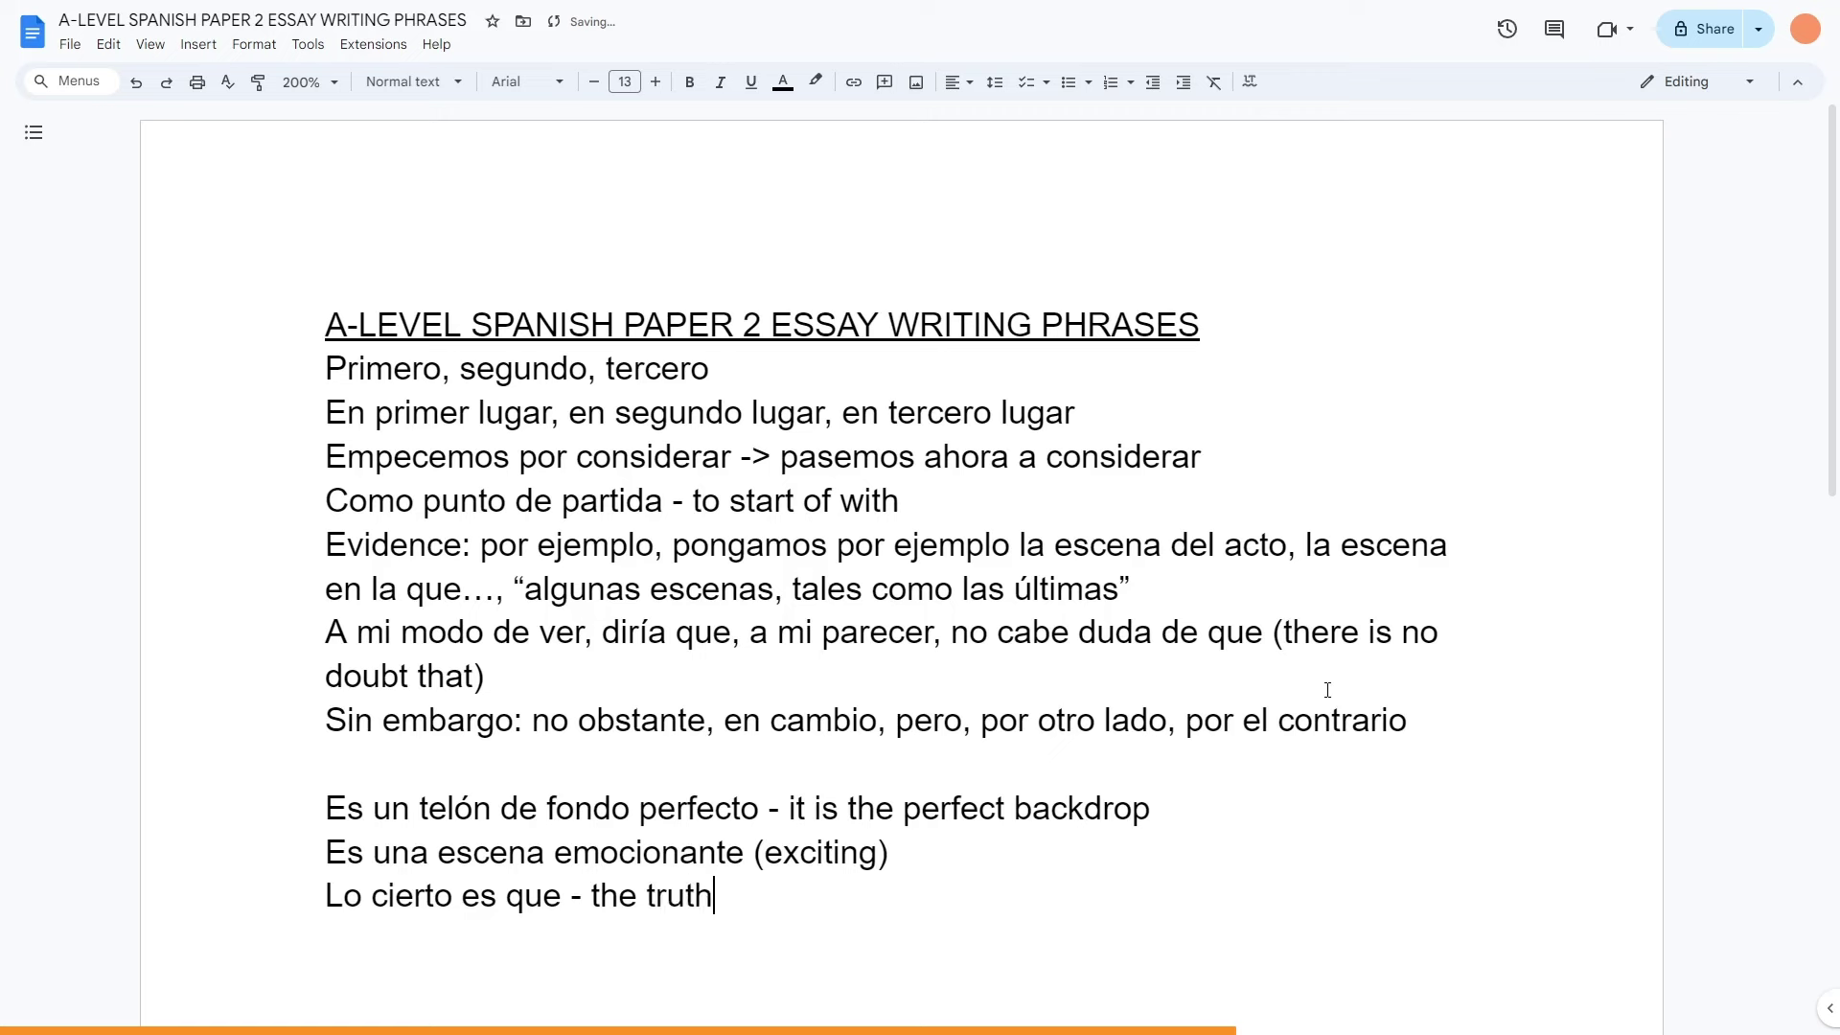
Add the line 'El lector (la lector) - the reader'.
key(Return)
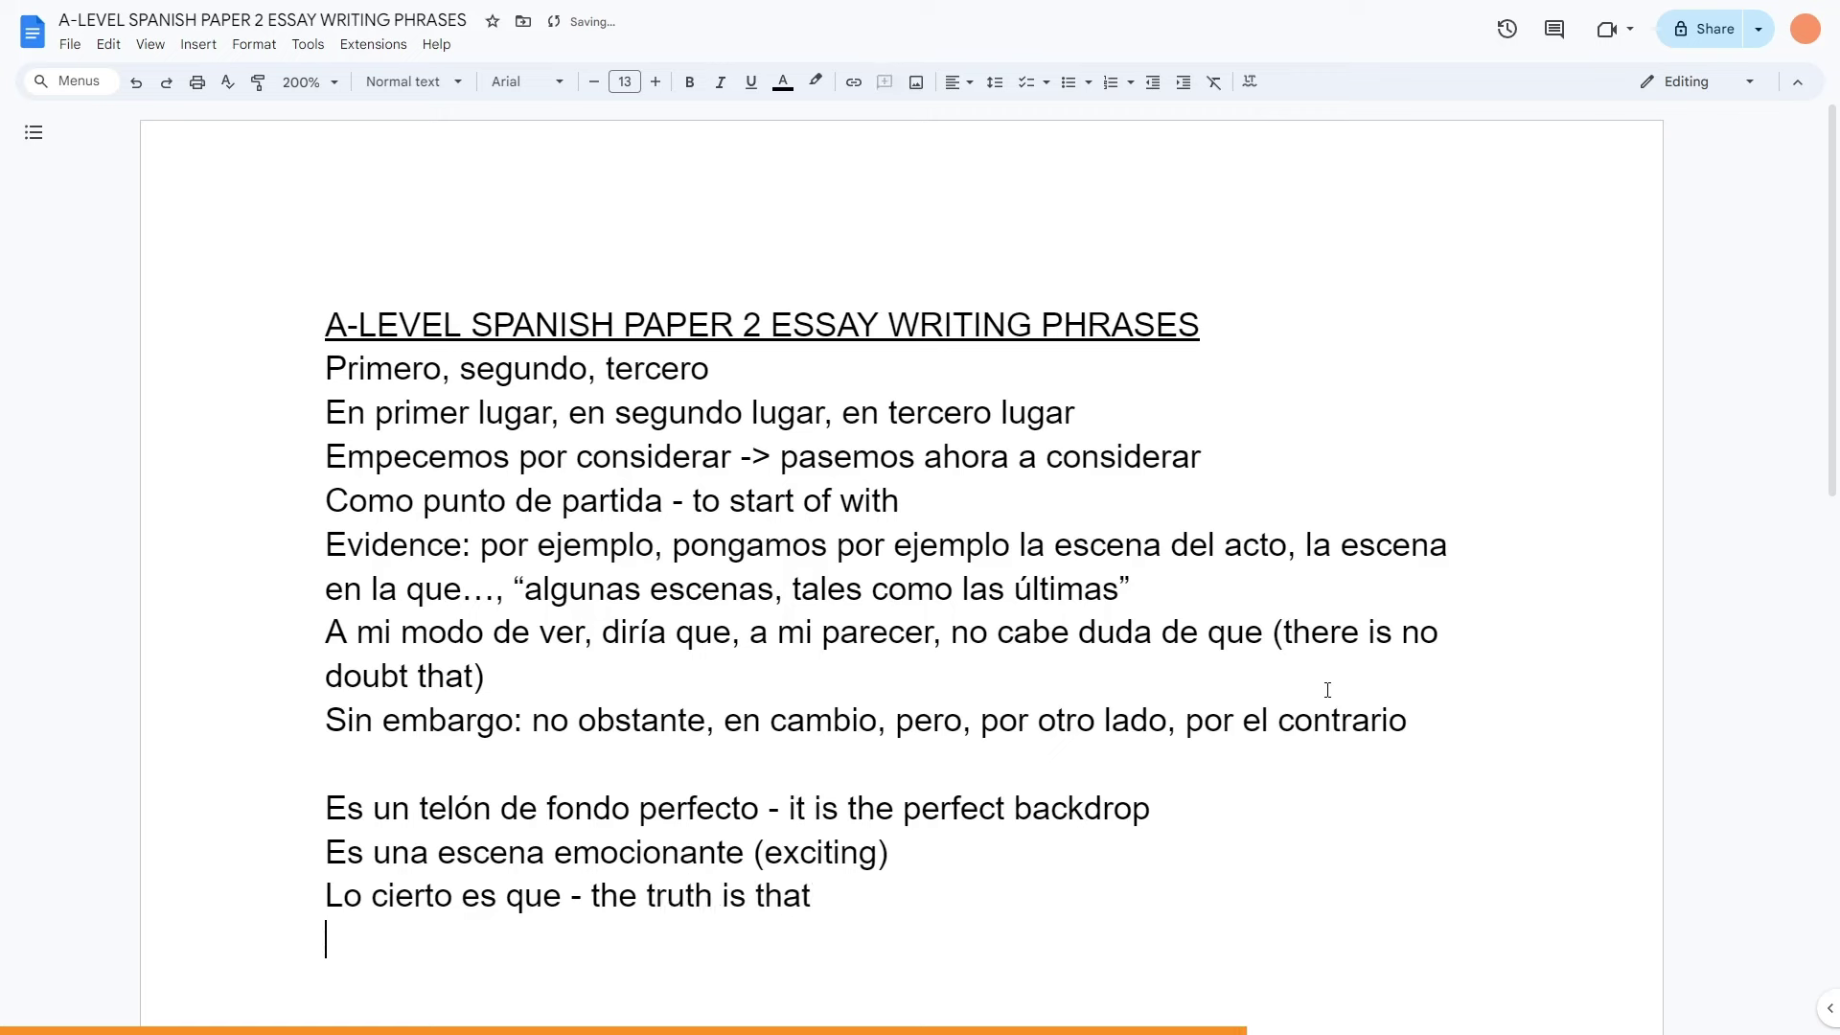
text(El lector (la)
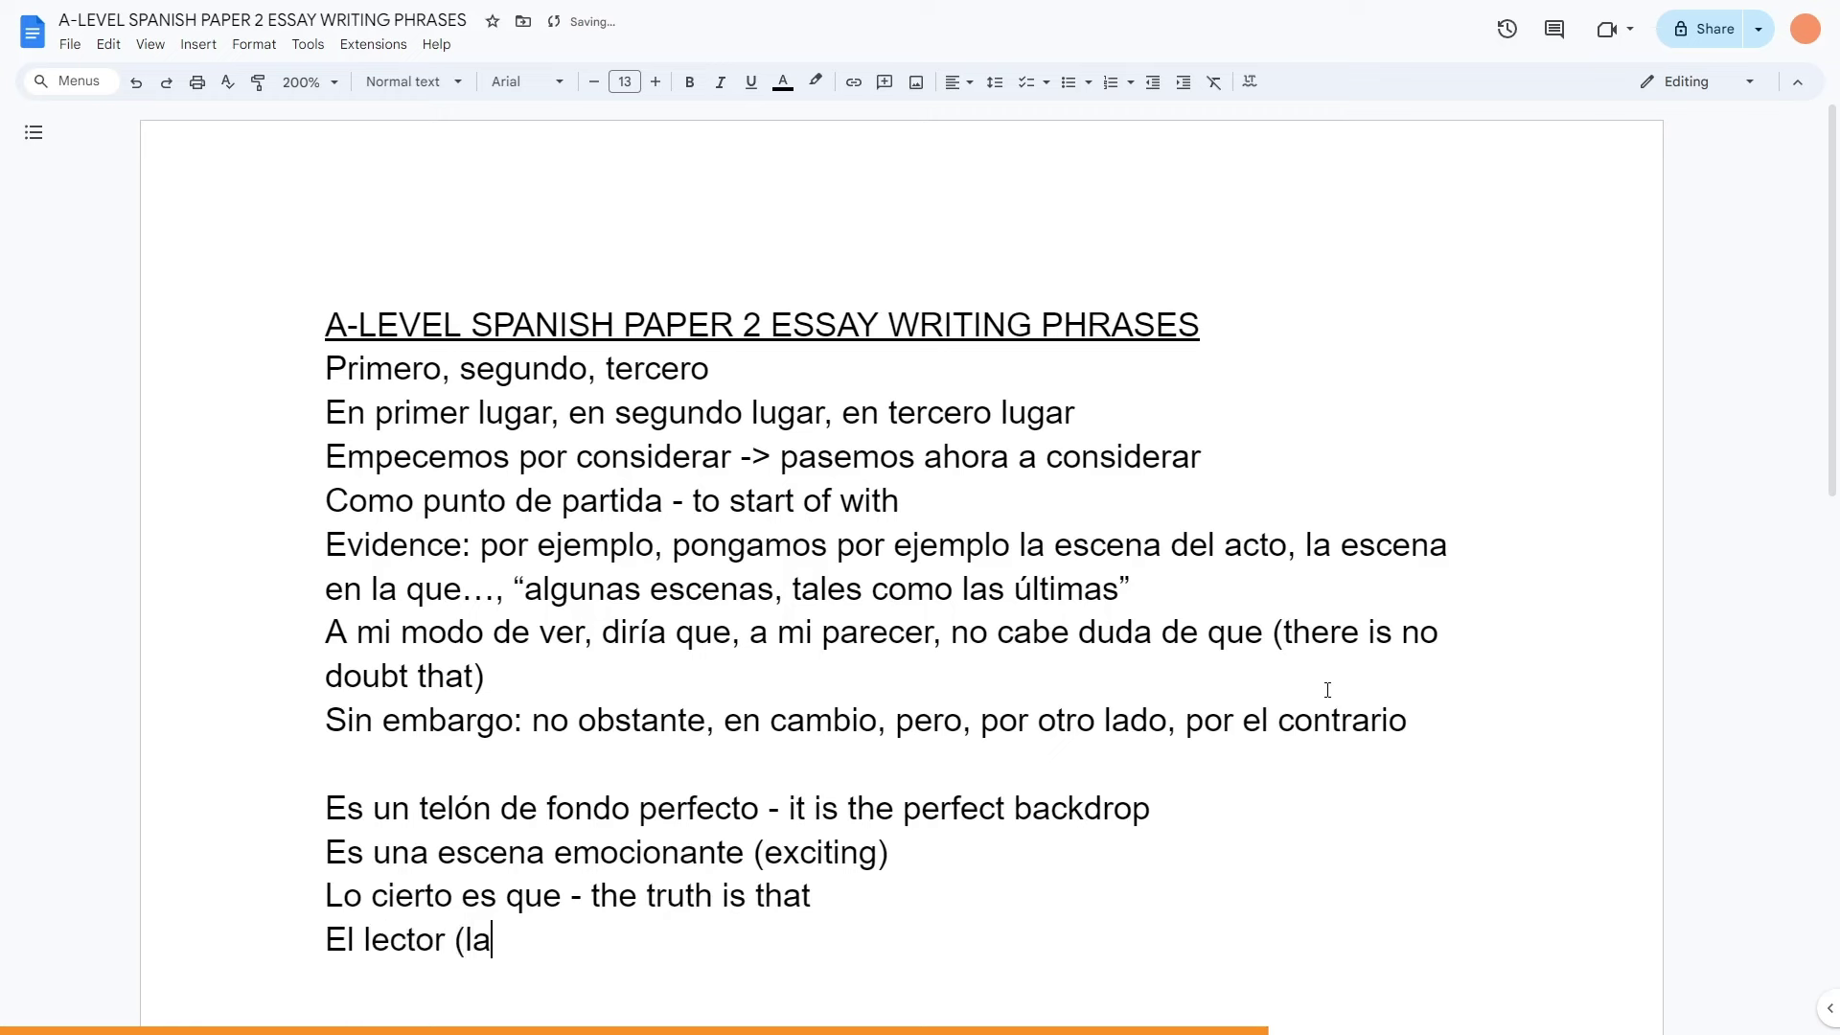
text( lector) - th)
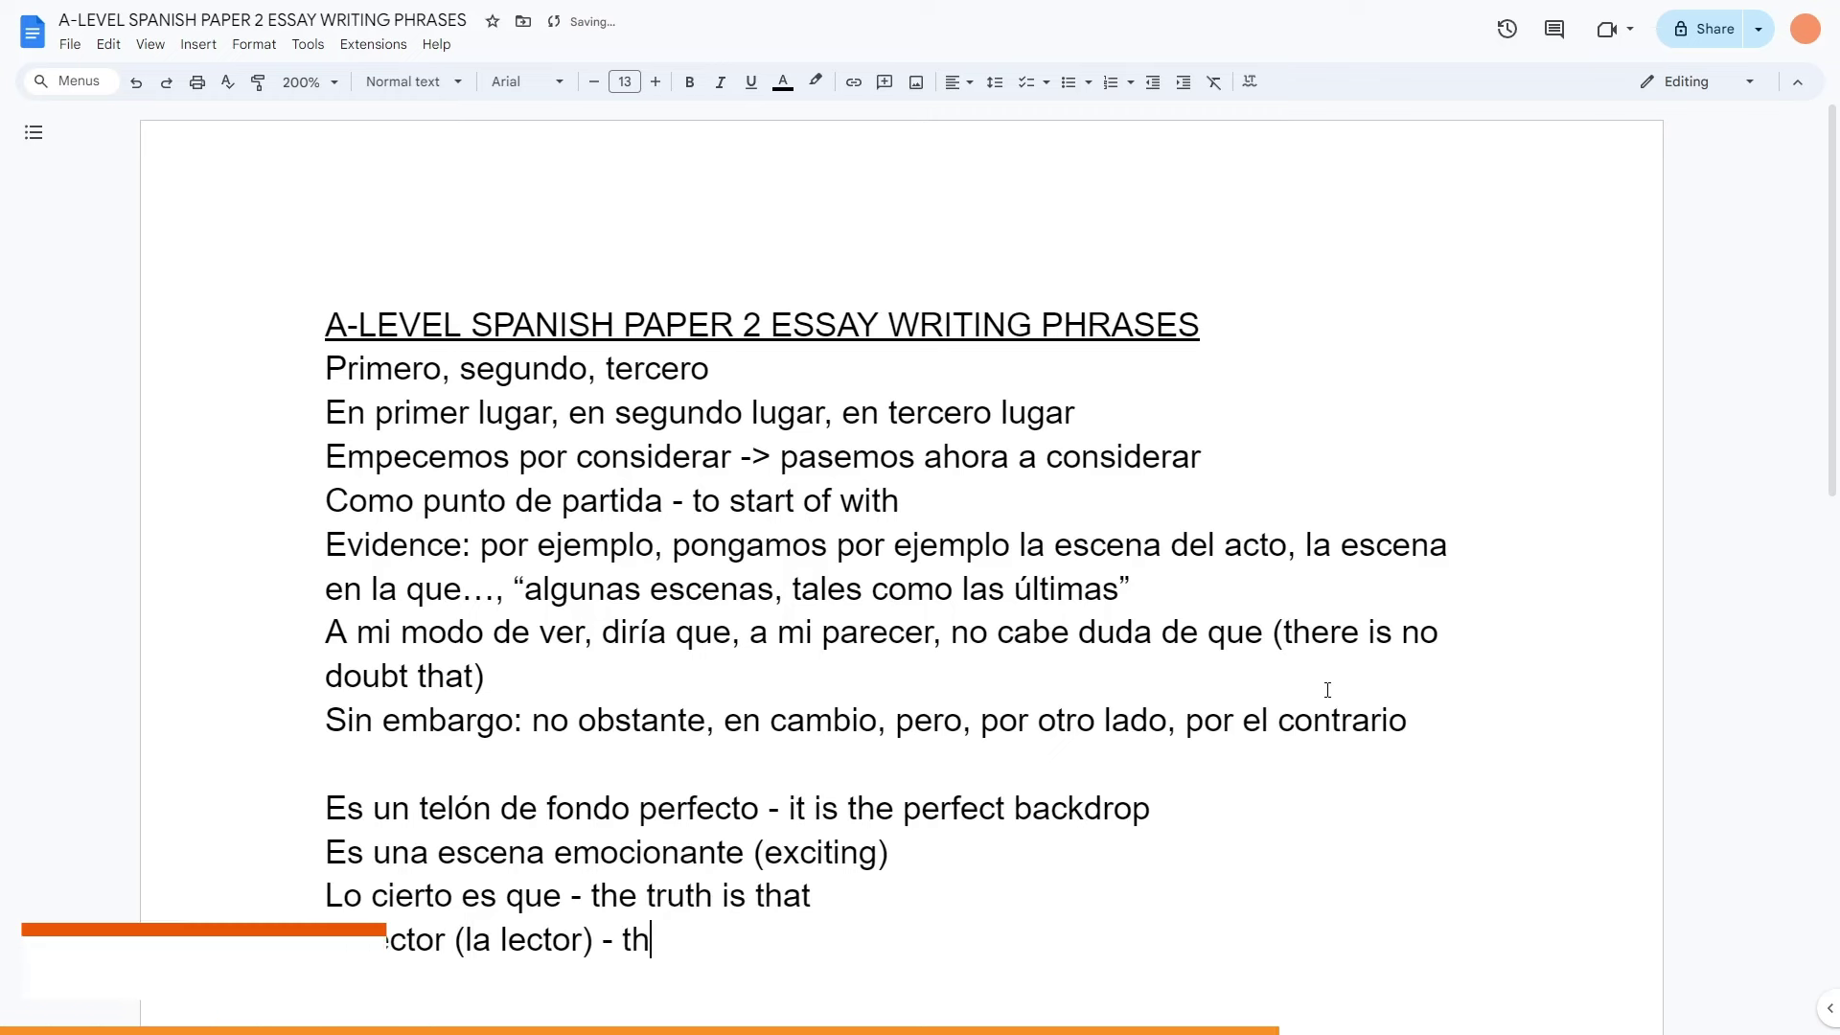
text(e reader)
key(Return)
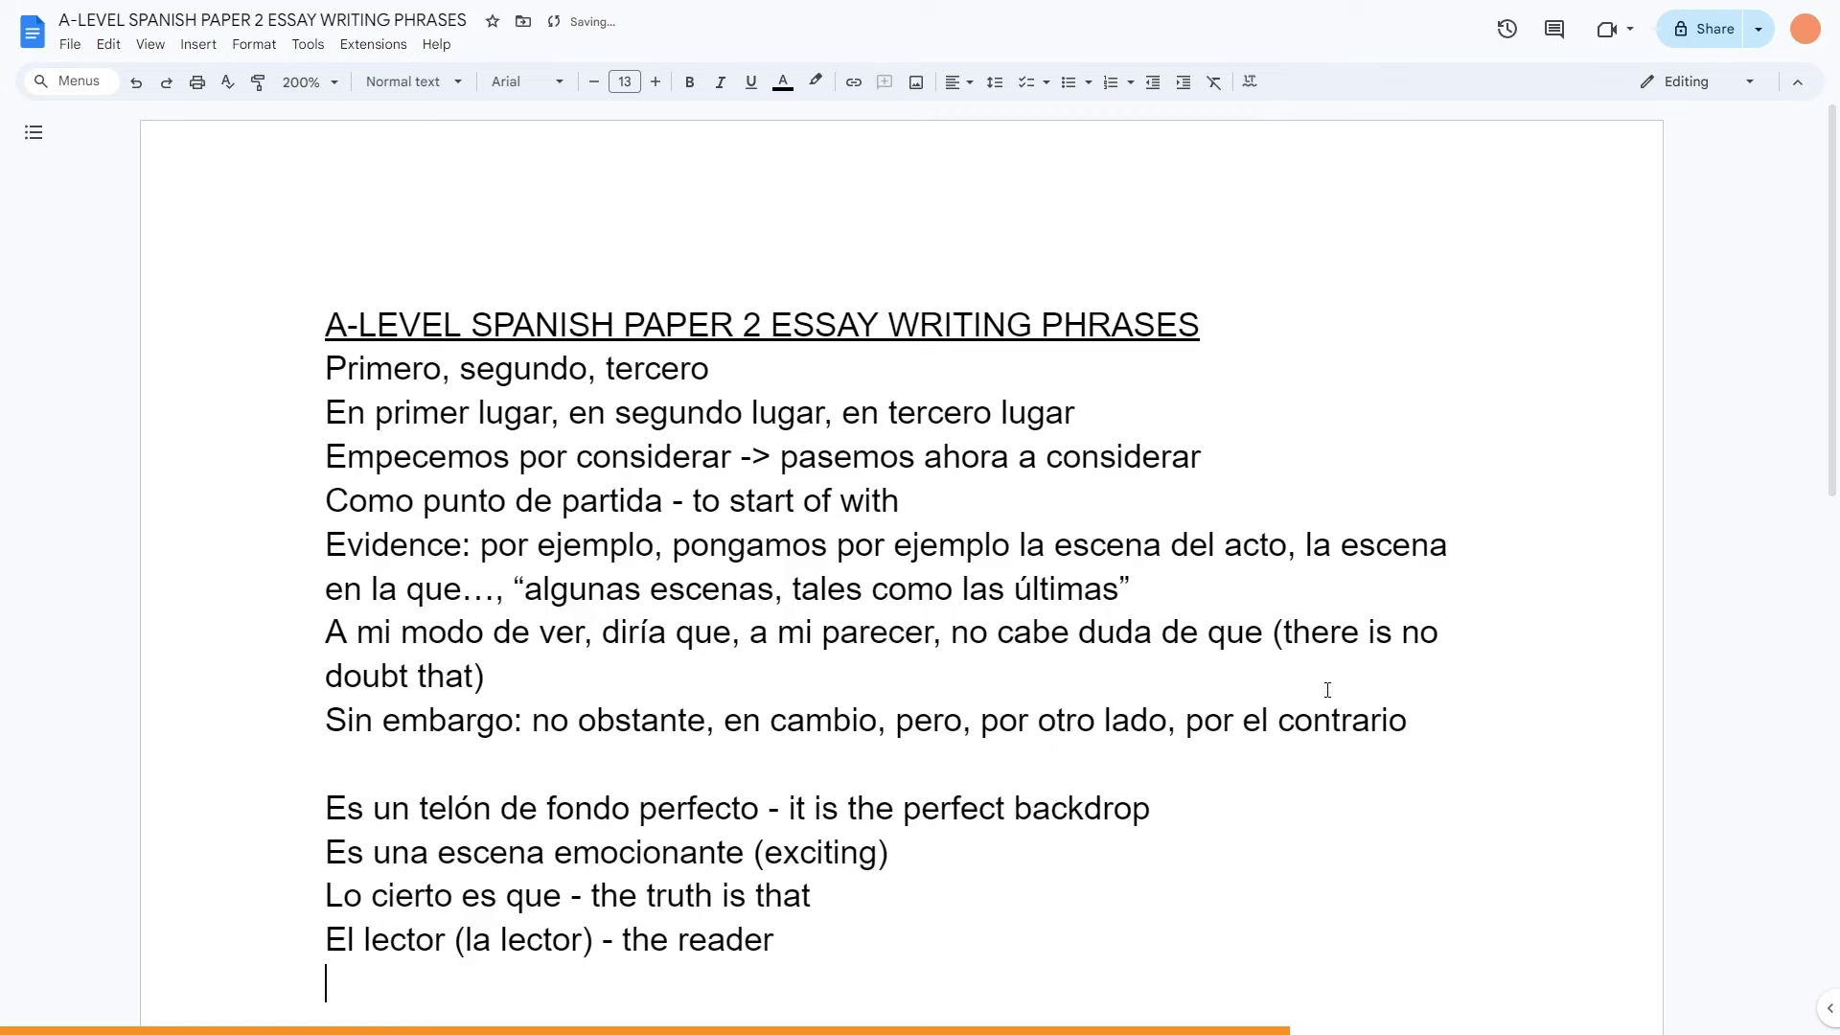
Add 'La audencia - the audience' on its own line.
text(K)
key(BackSpace)
text(La audenci)
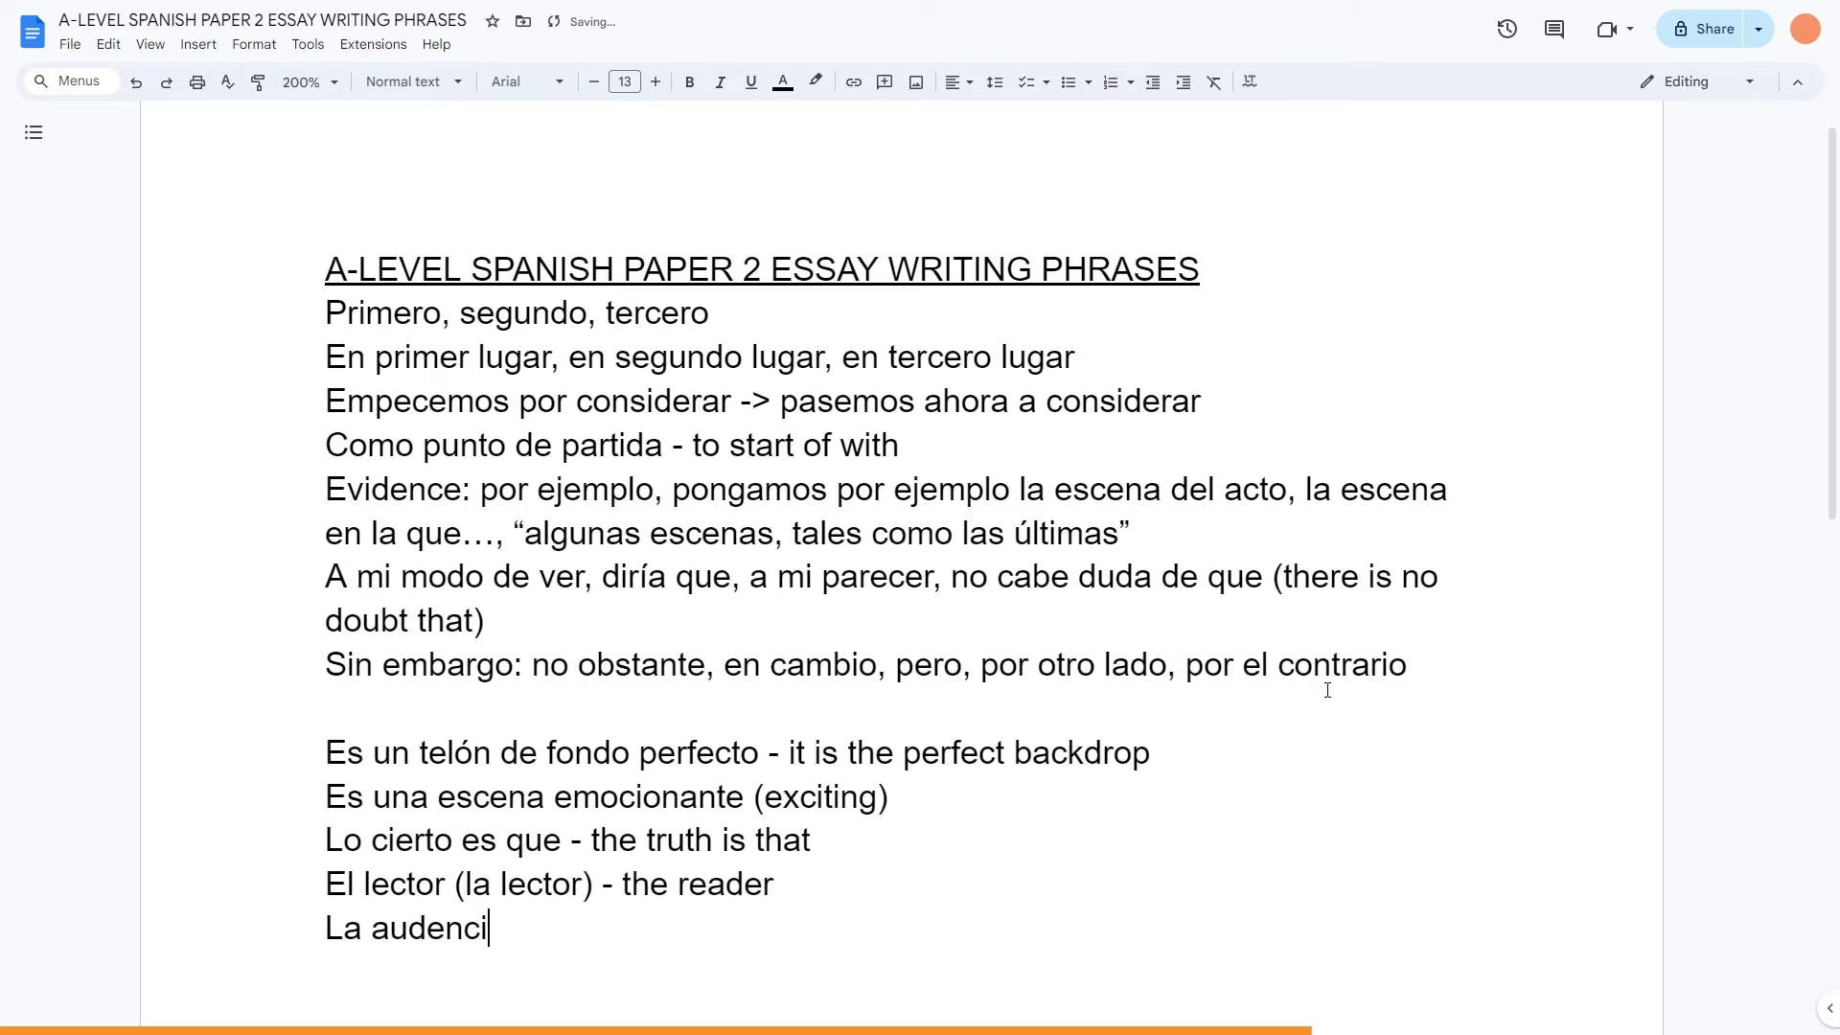
text(a - the audience)
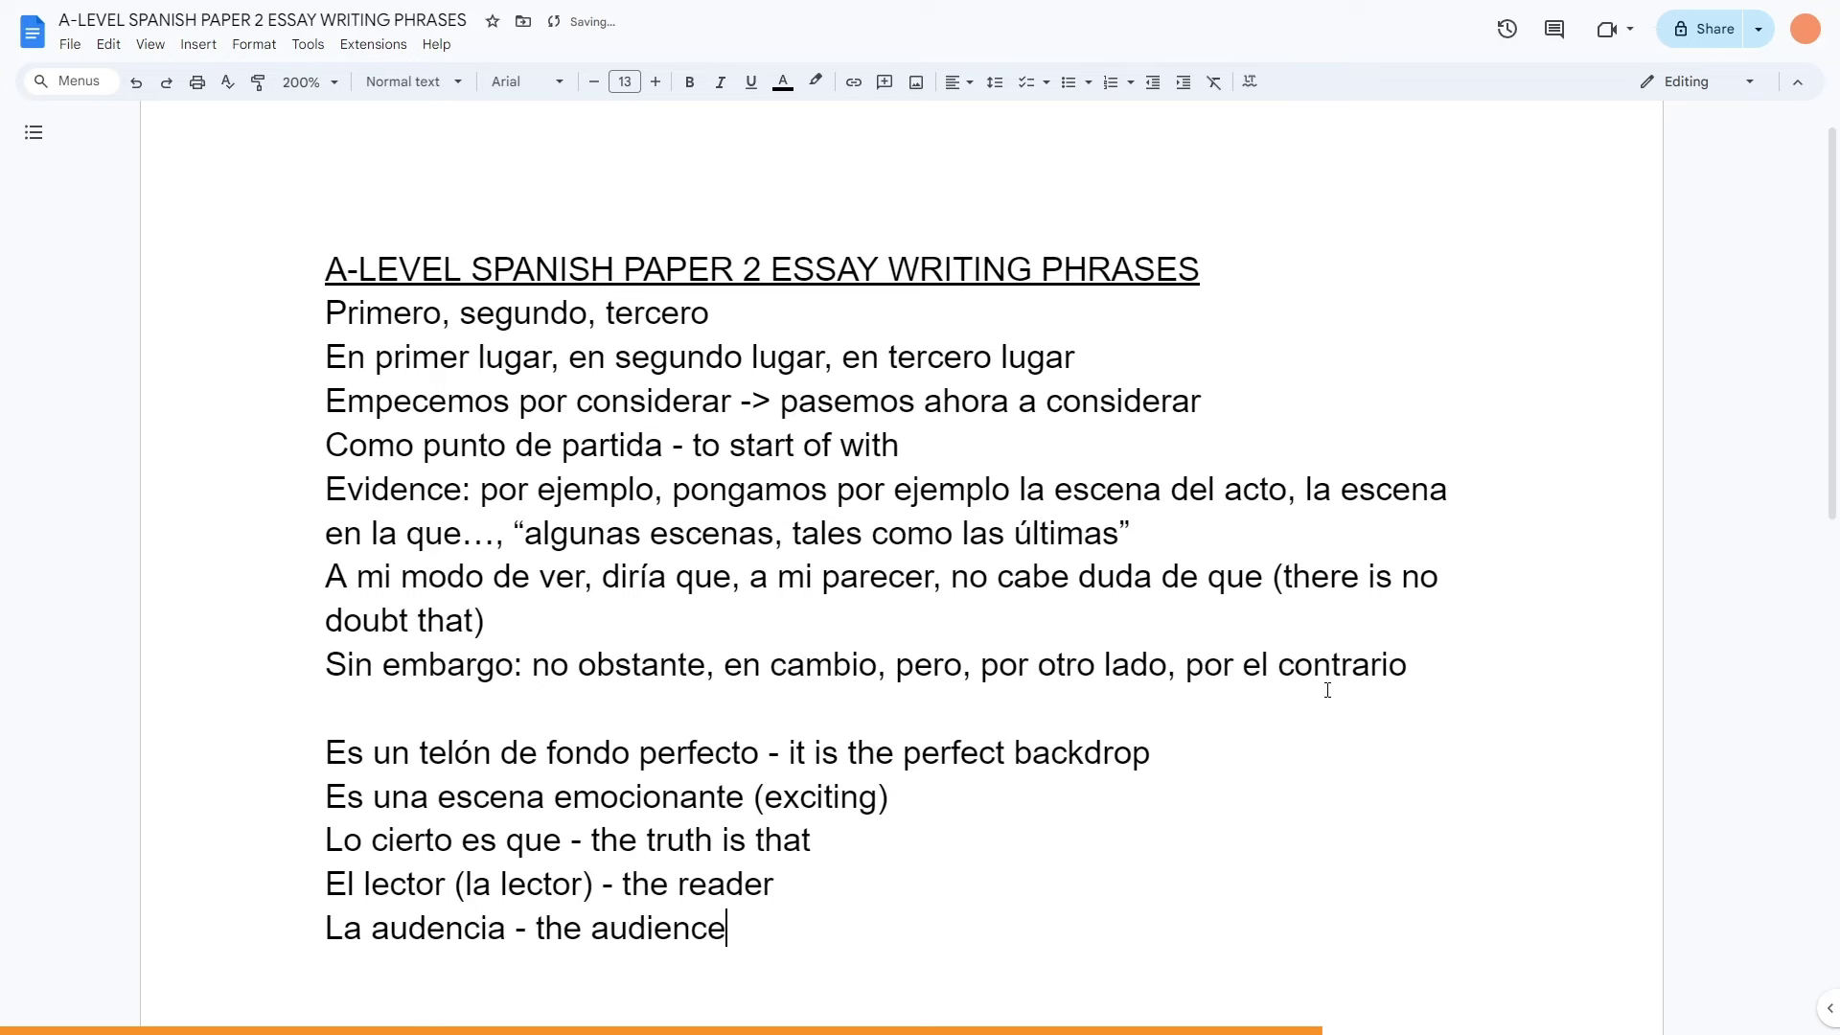
key(Return)
Type 'Sea lo que sea, hay que decir que - whatever it is, you have to say that'.
text(Sea lo que se)
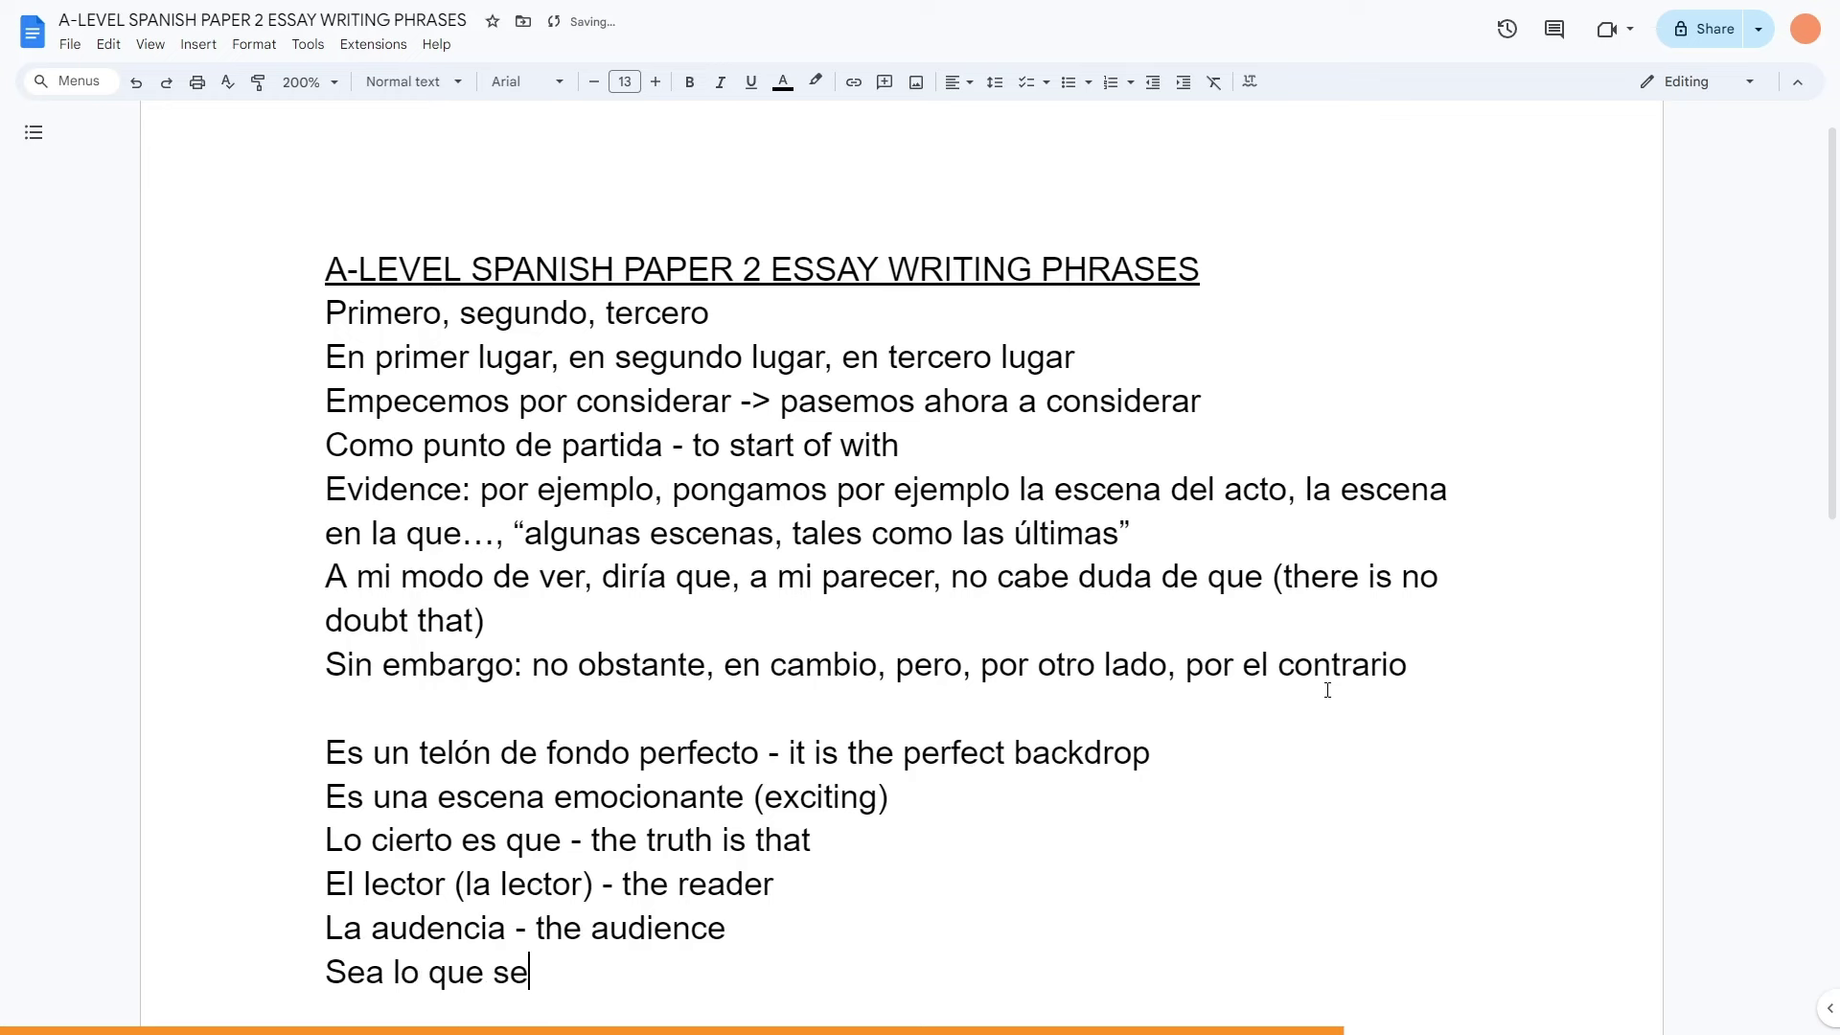
text(a, hay que decir que )
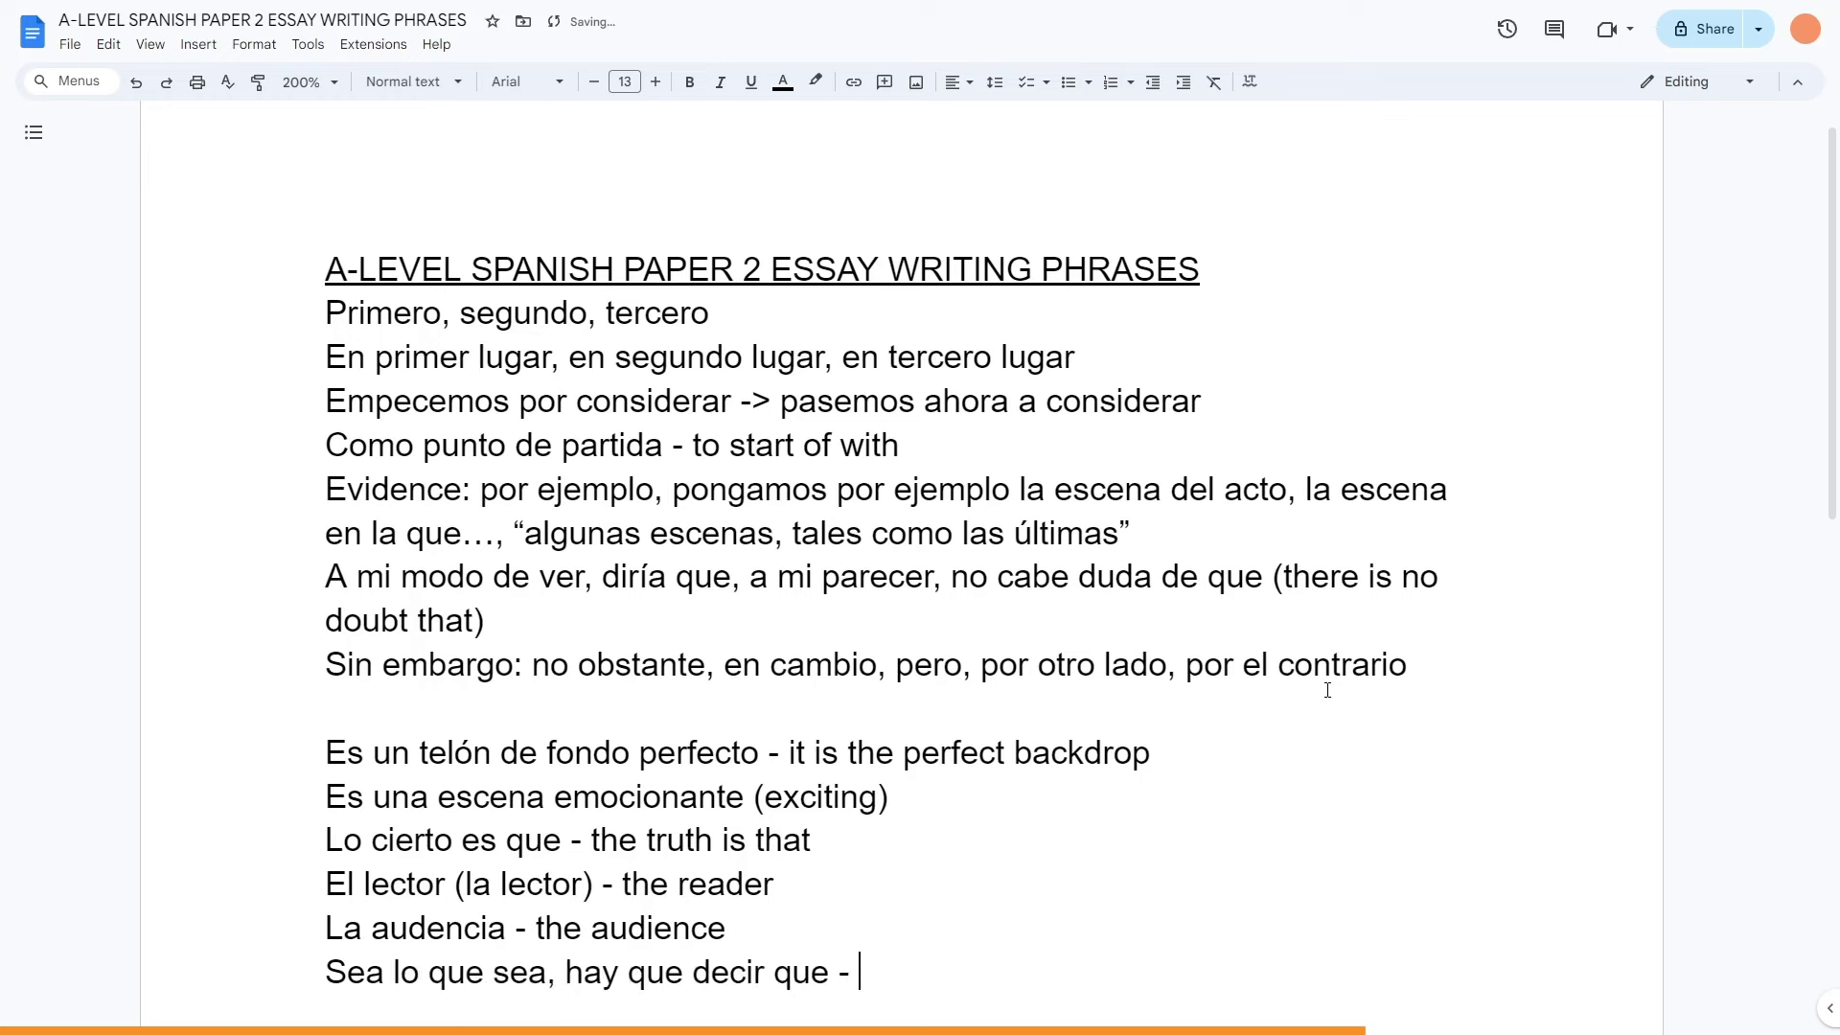
text(- whatever i)
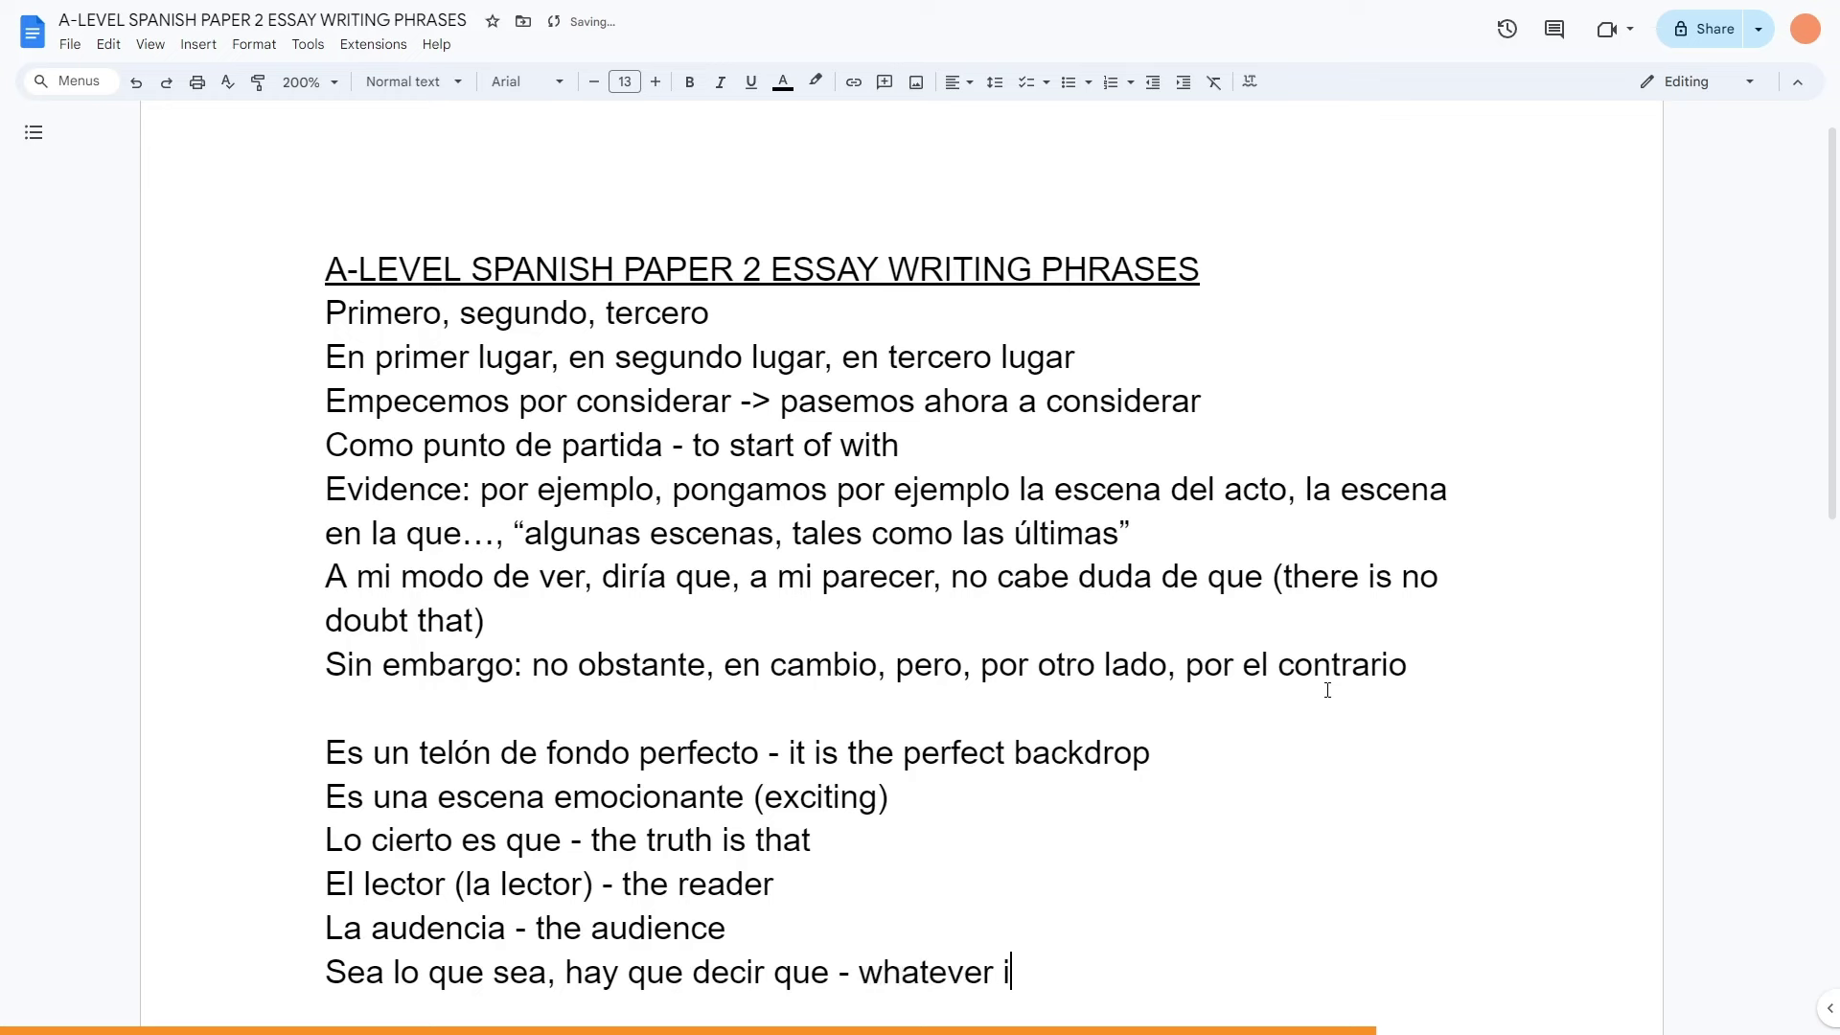
text(t is, you have to say h)
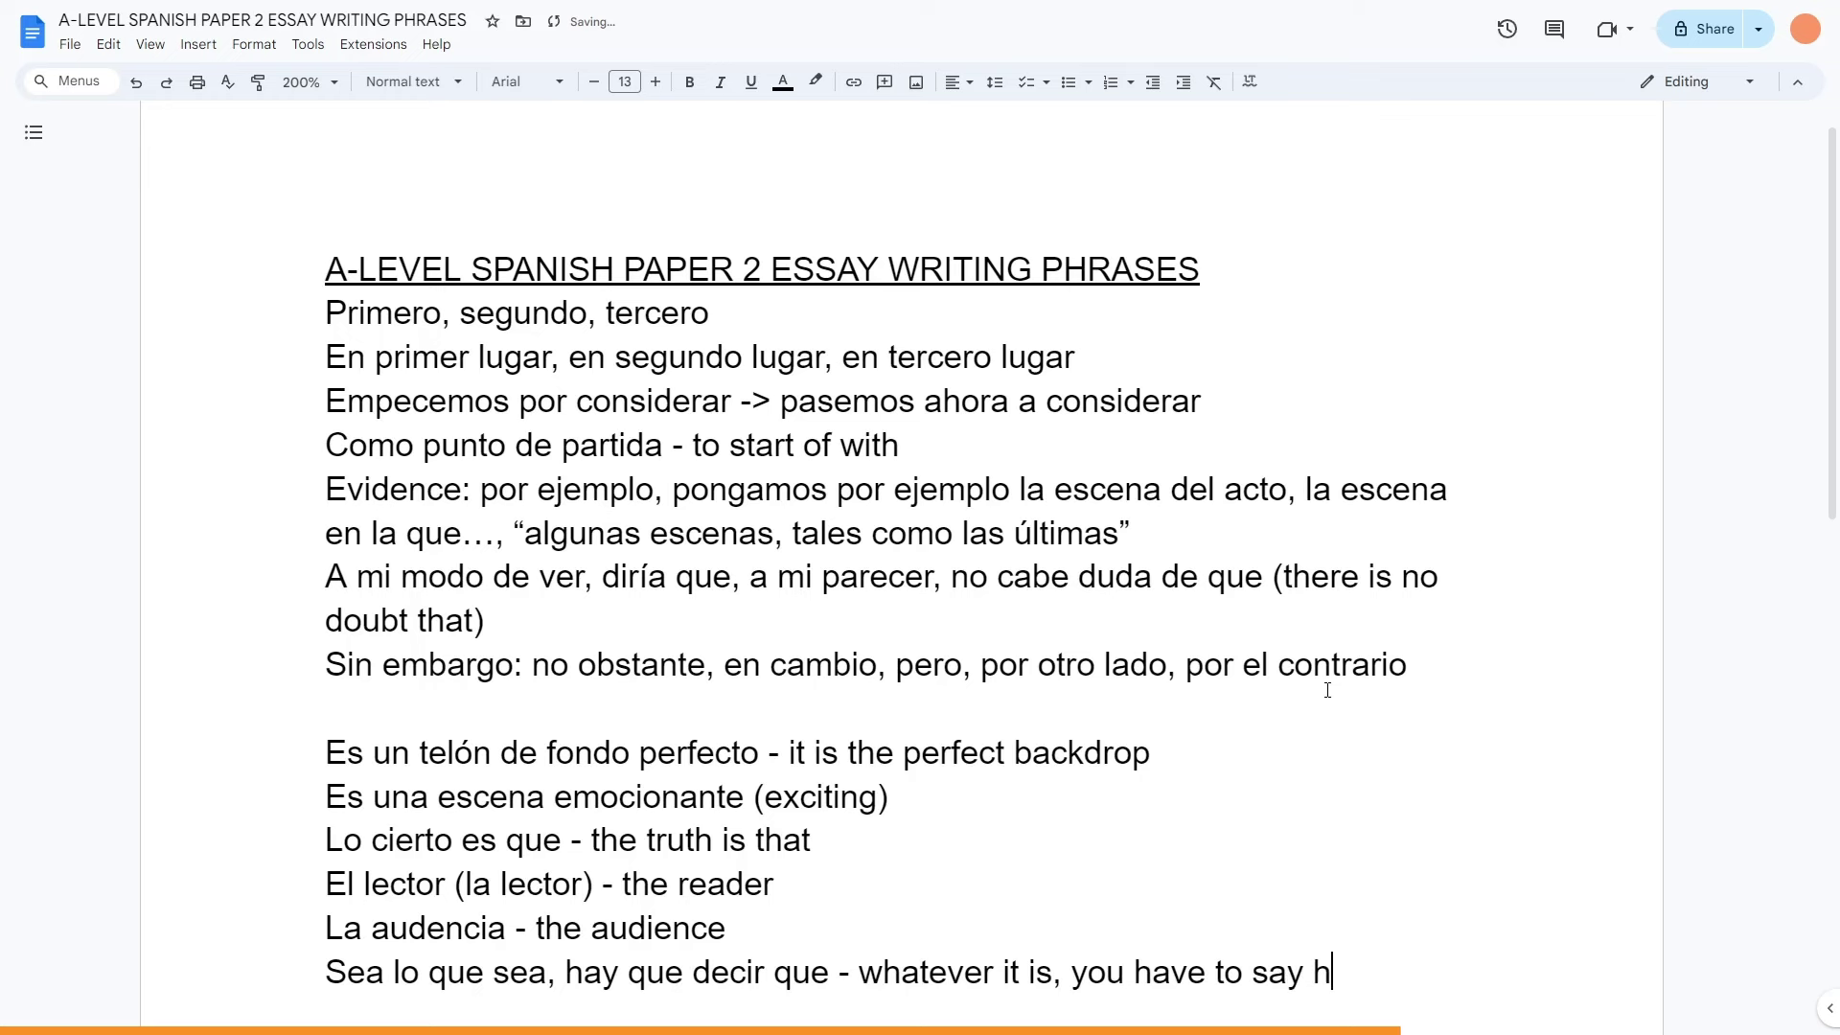
key(BackSpace)
text(that…)
Add 'A lo largo de (el argumento/el trama) - throughout' to the list.
scroll(1327, 690, down, 2)
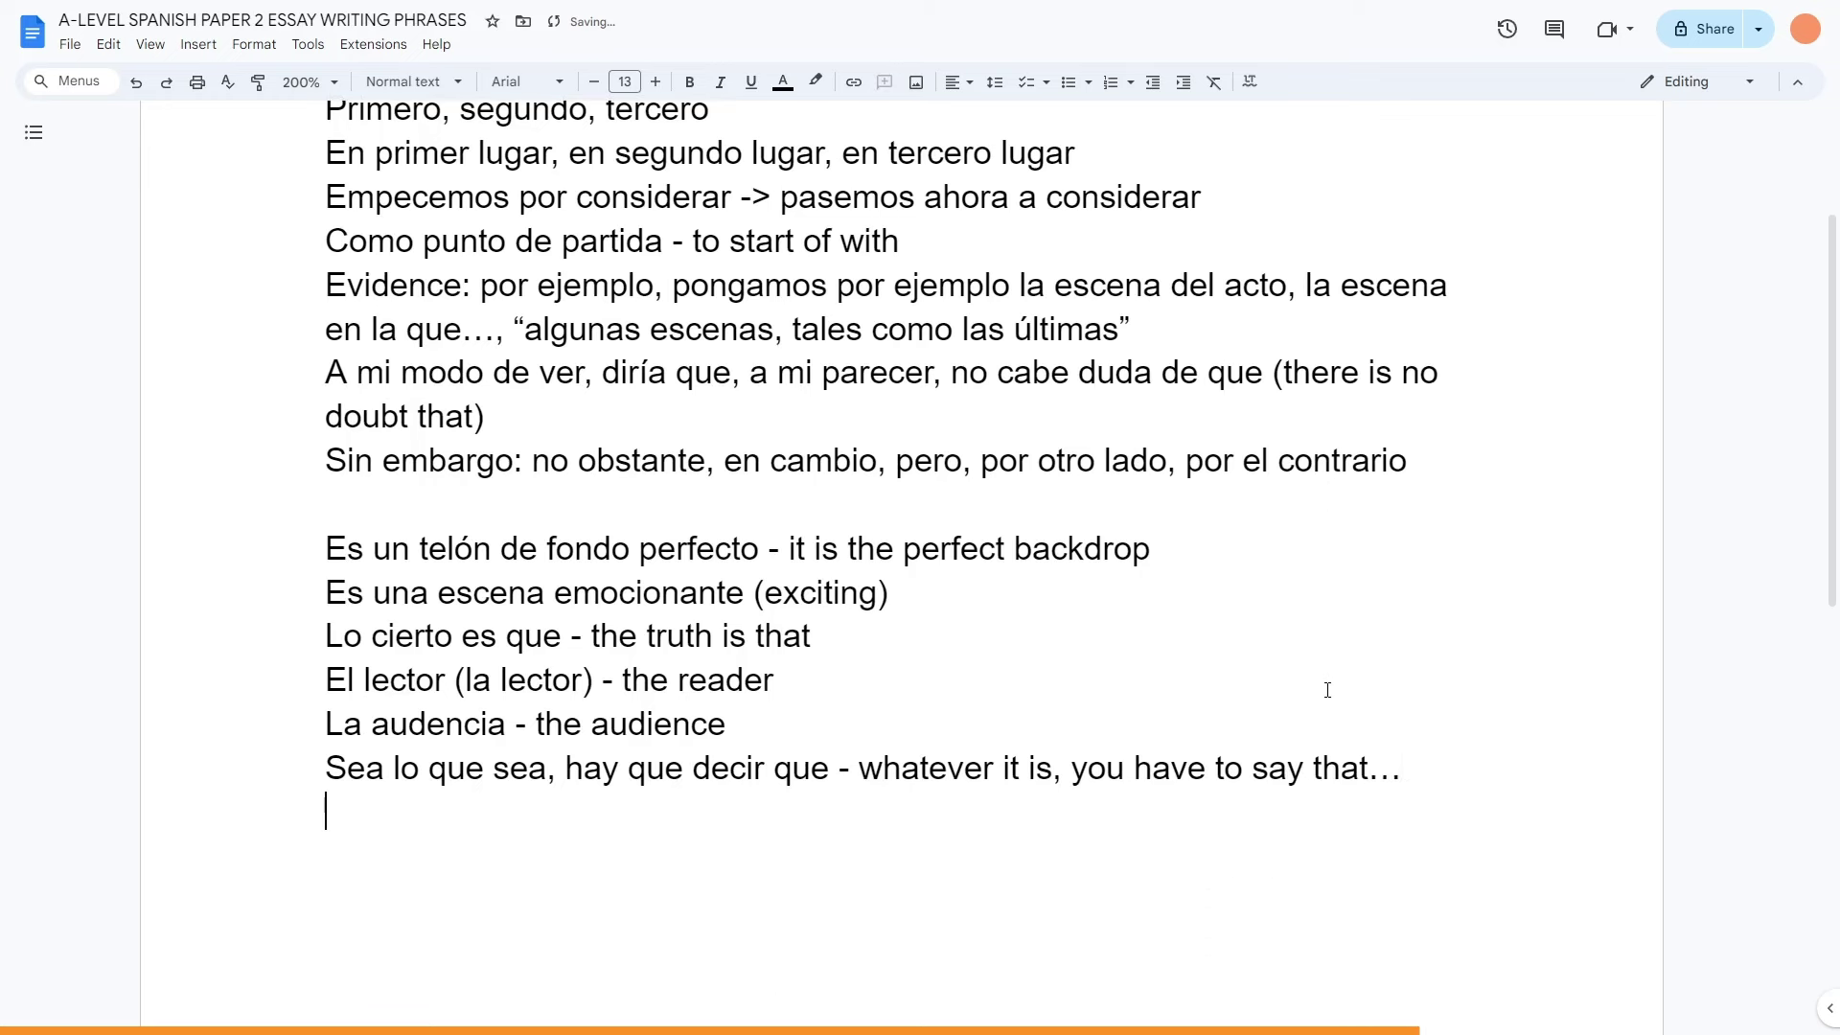
text(A lo largo)
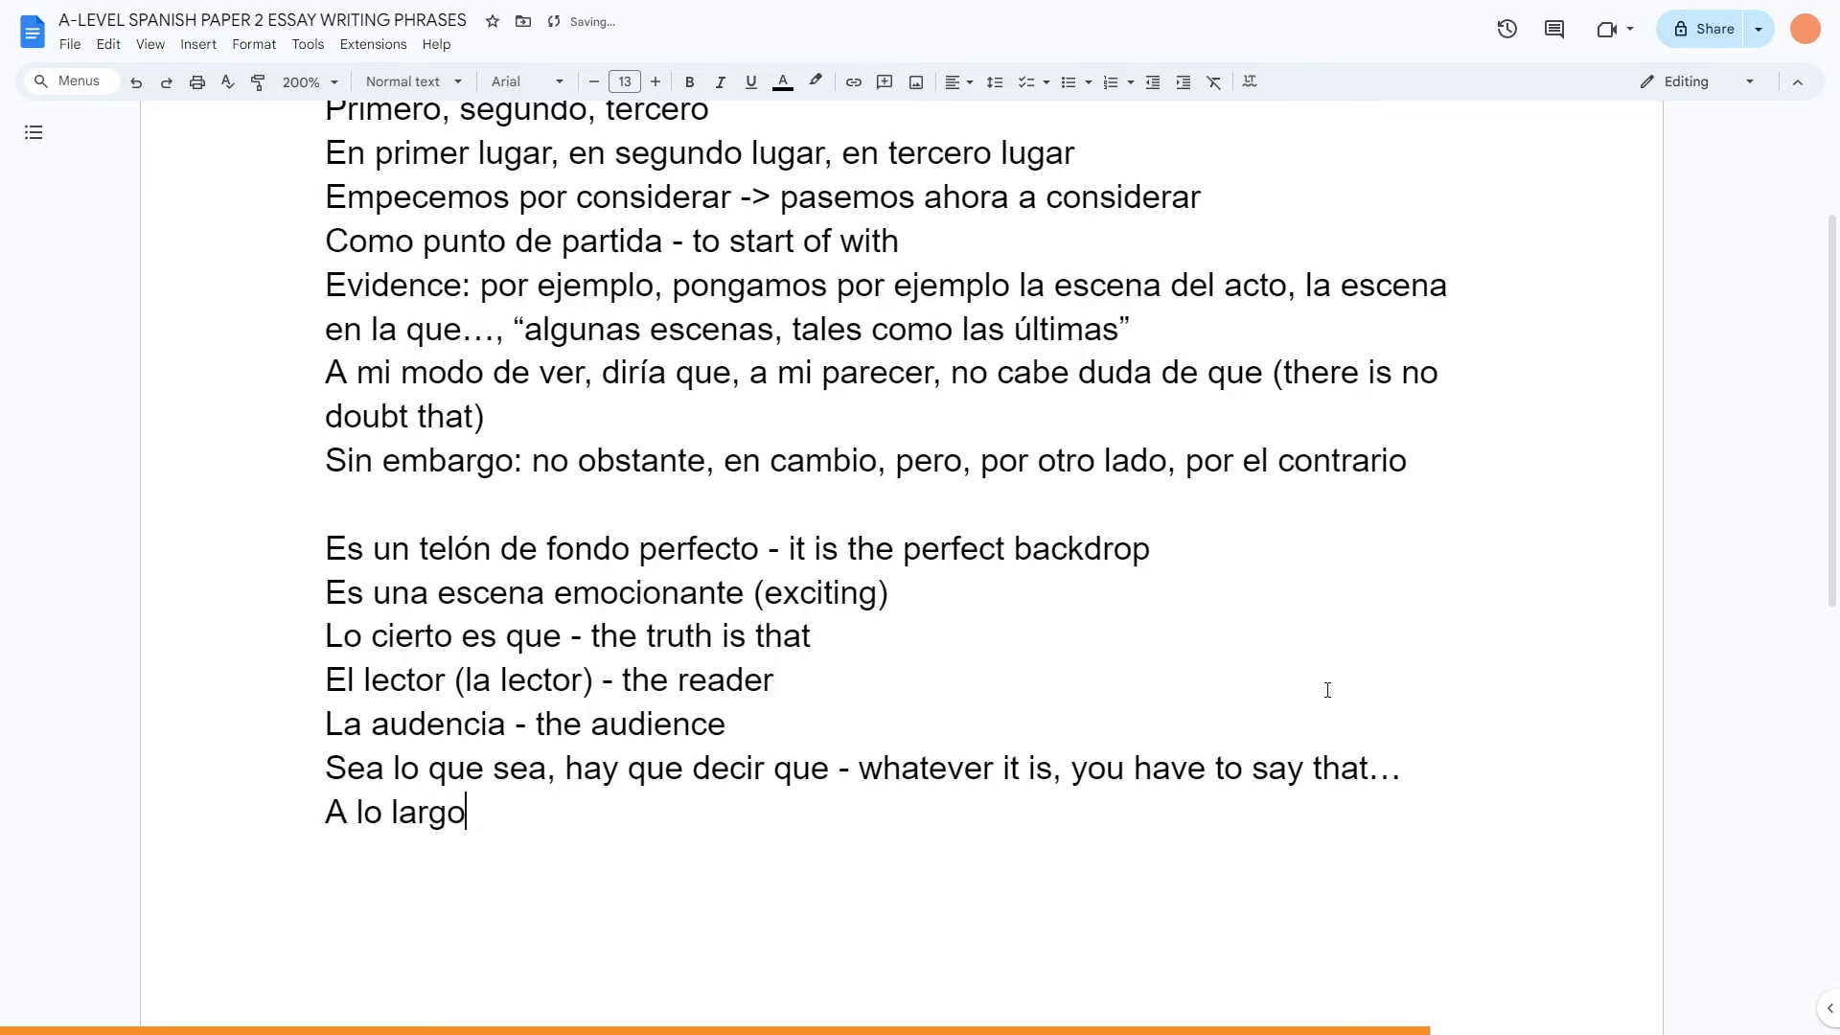
text( de (el ar)
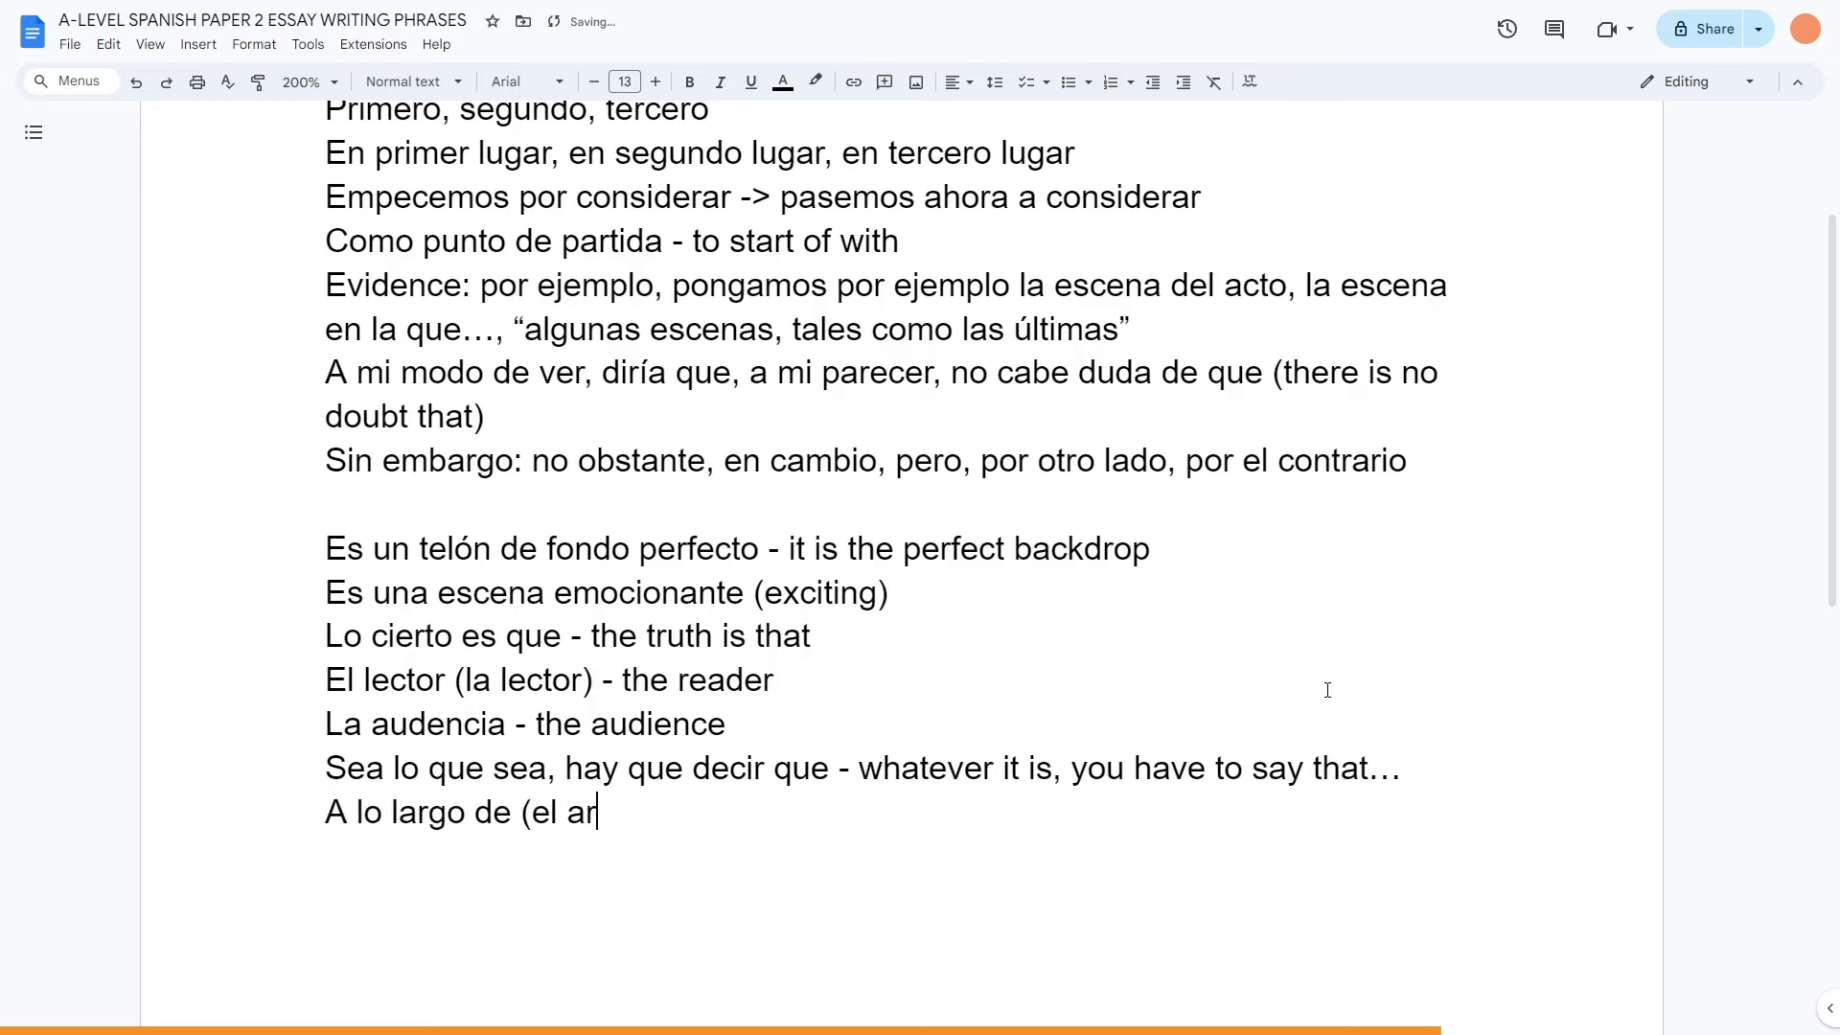
text(gumento/el tram)
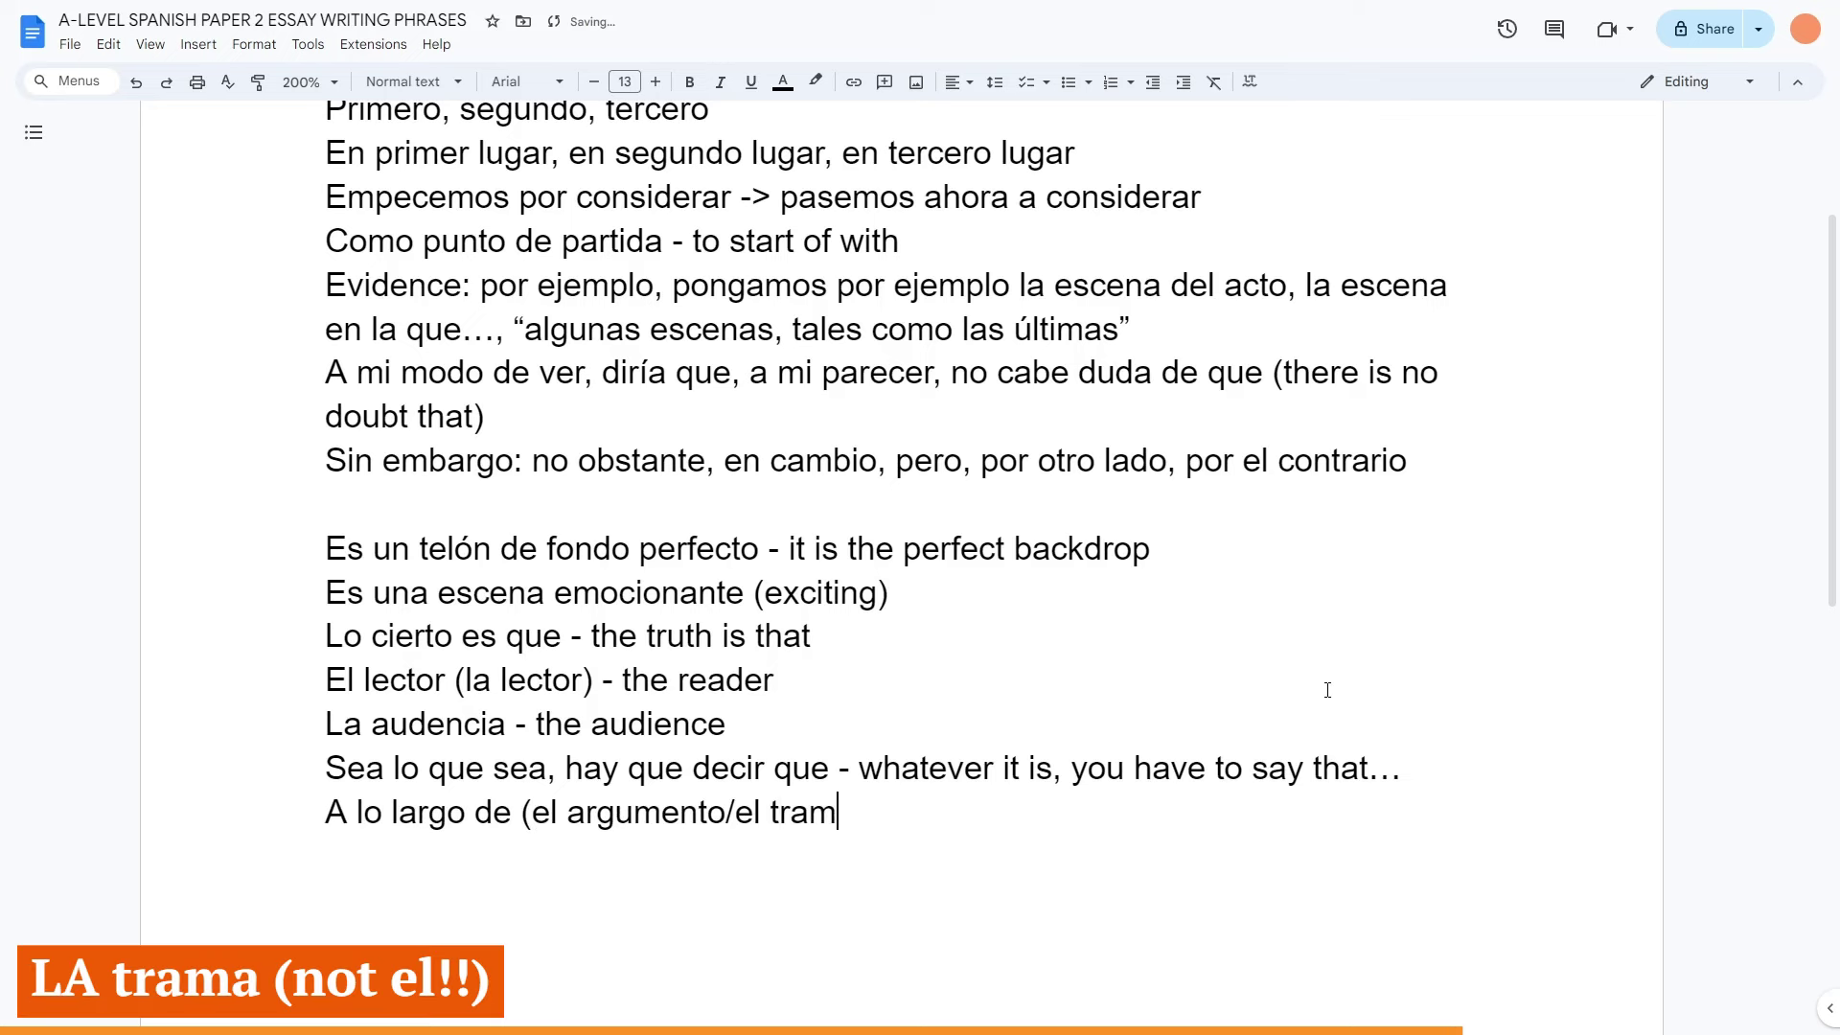
text(a) - )
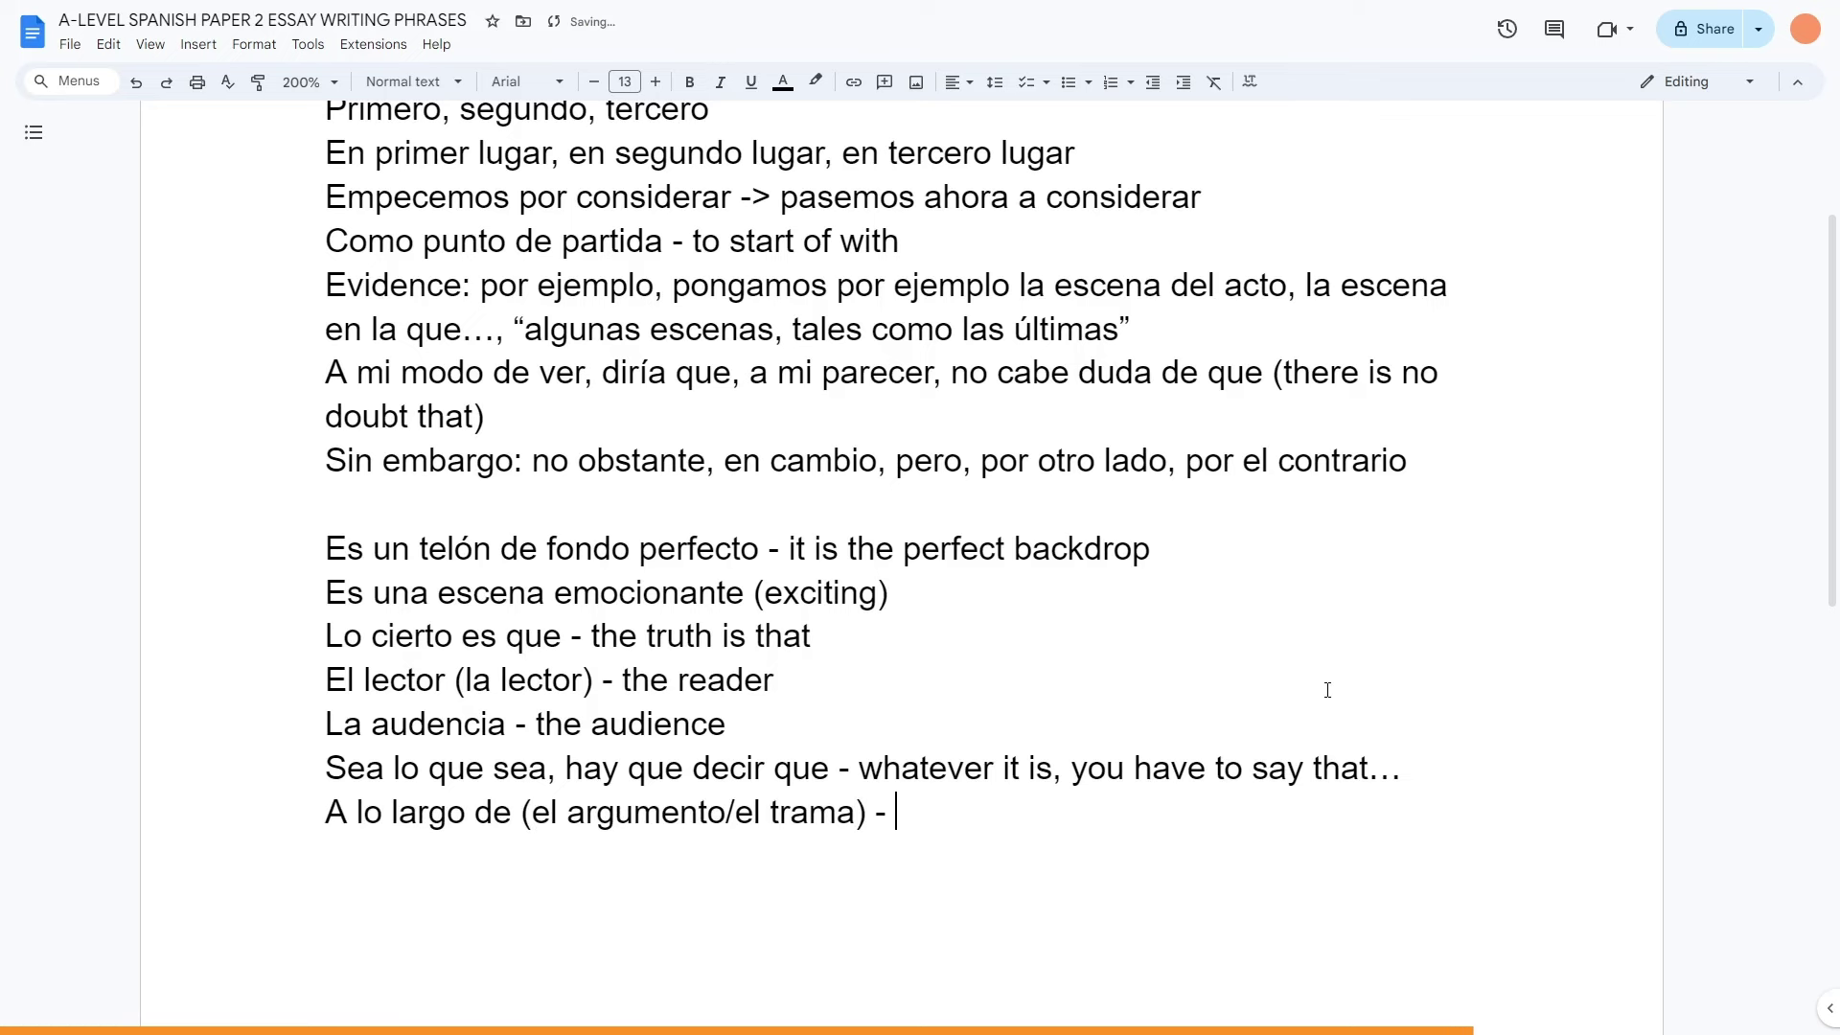
text(throughout)
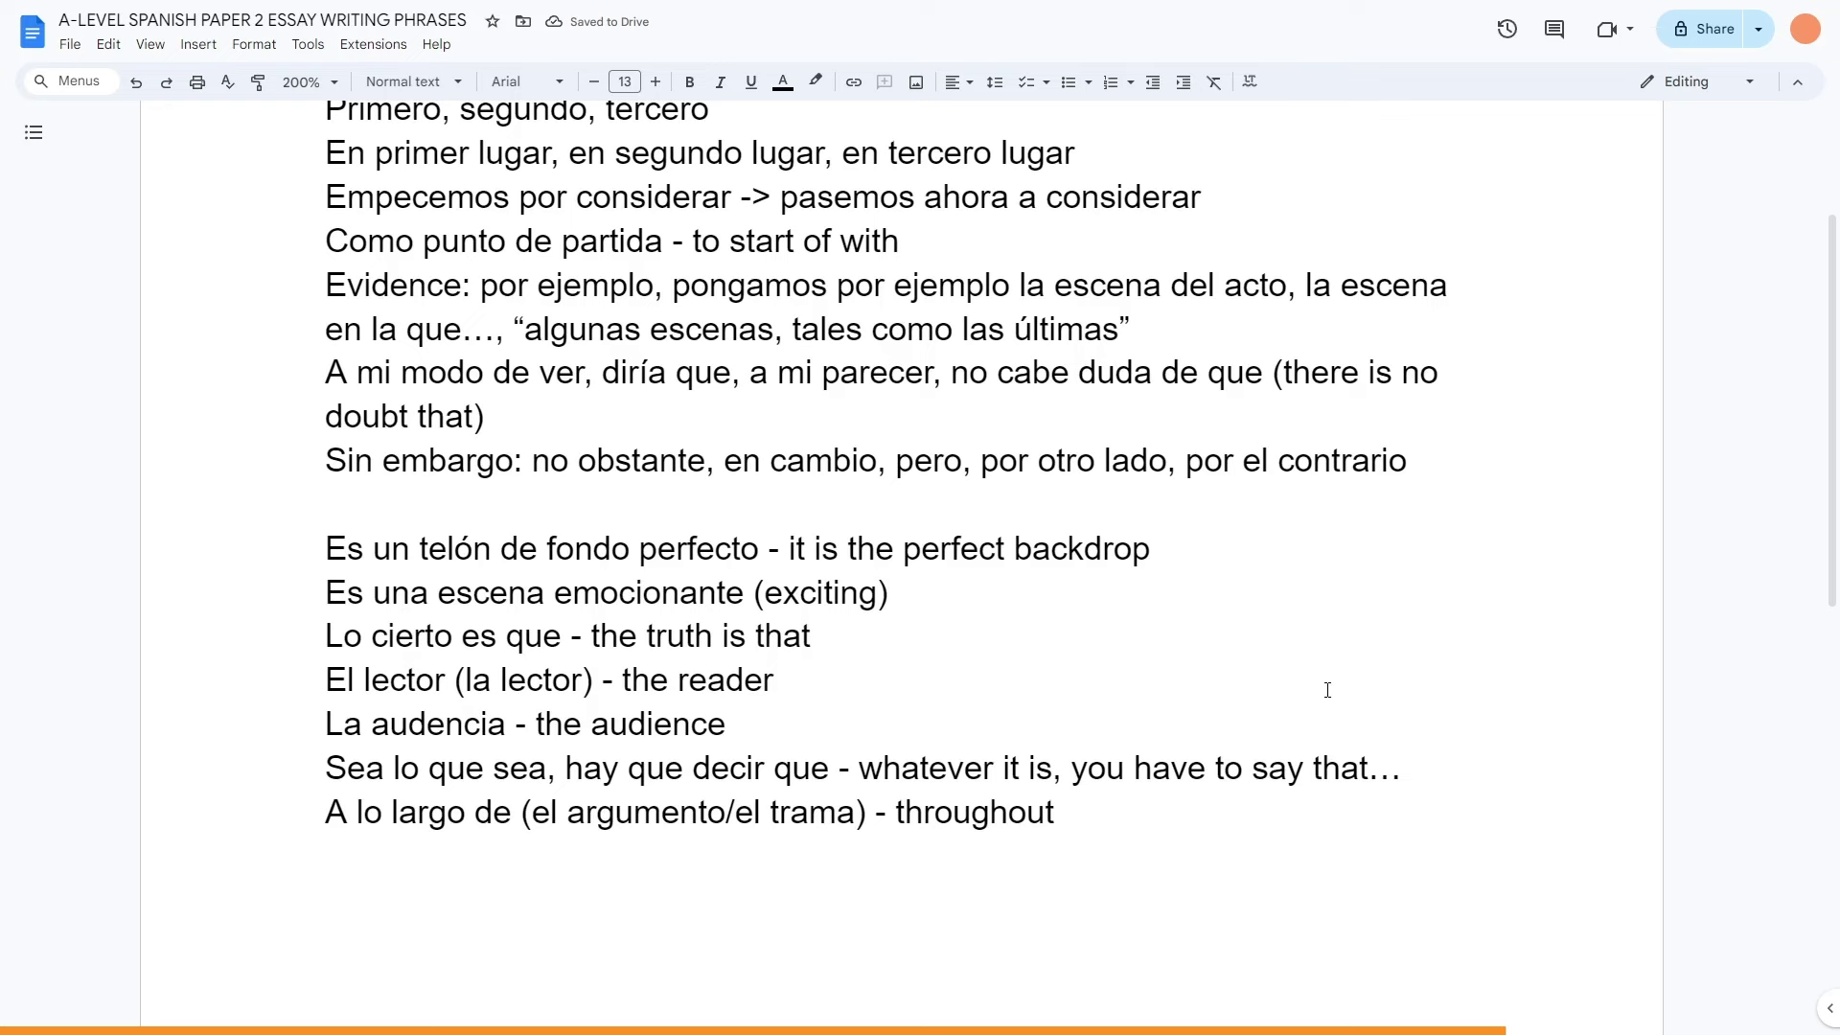
key(Return)
Start the Introduction line 'Introduction - “voy a analizar cómo...”' and begin the next quote.
text(Introduction)
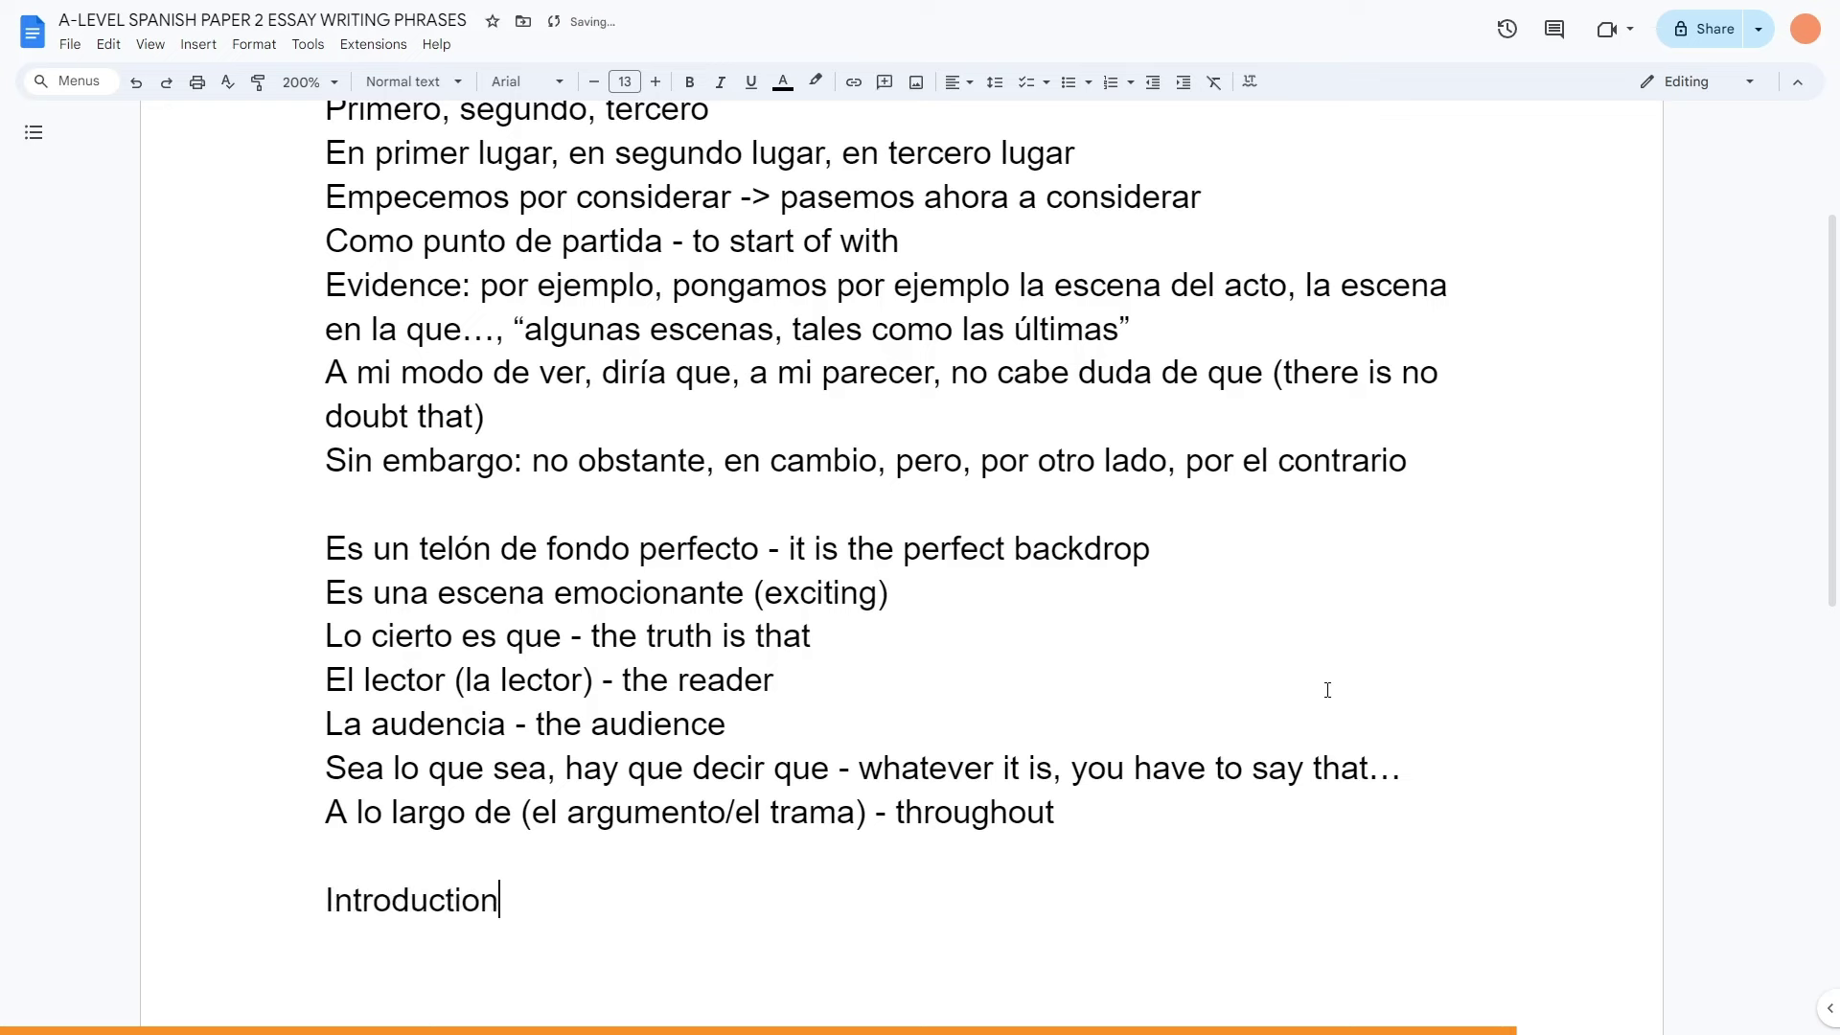
text( - 2VO)
key(ctrl+BackSpace)
text(“voy a analizar cómo.)
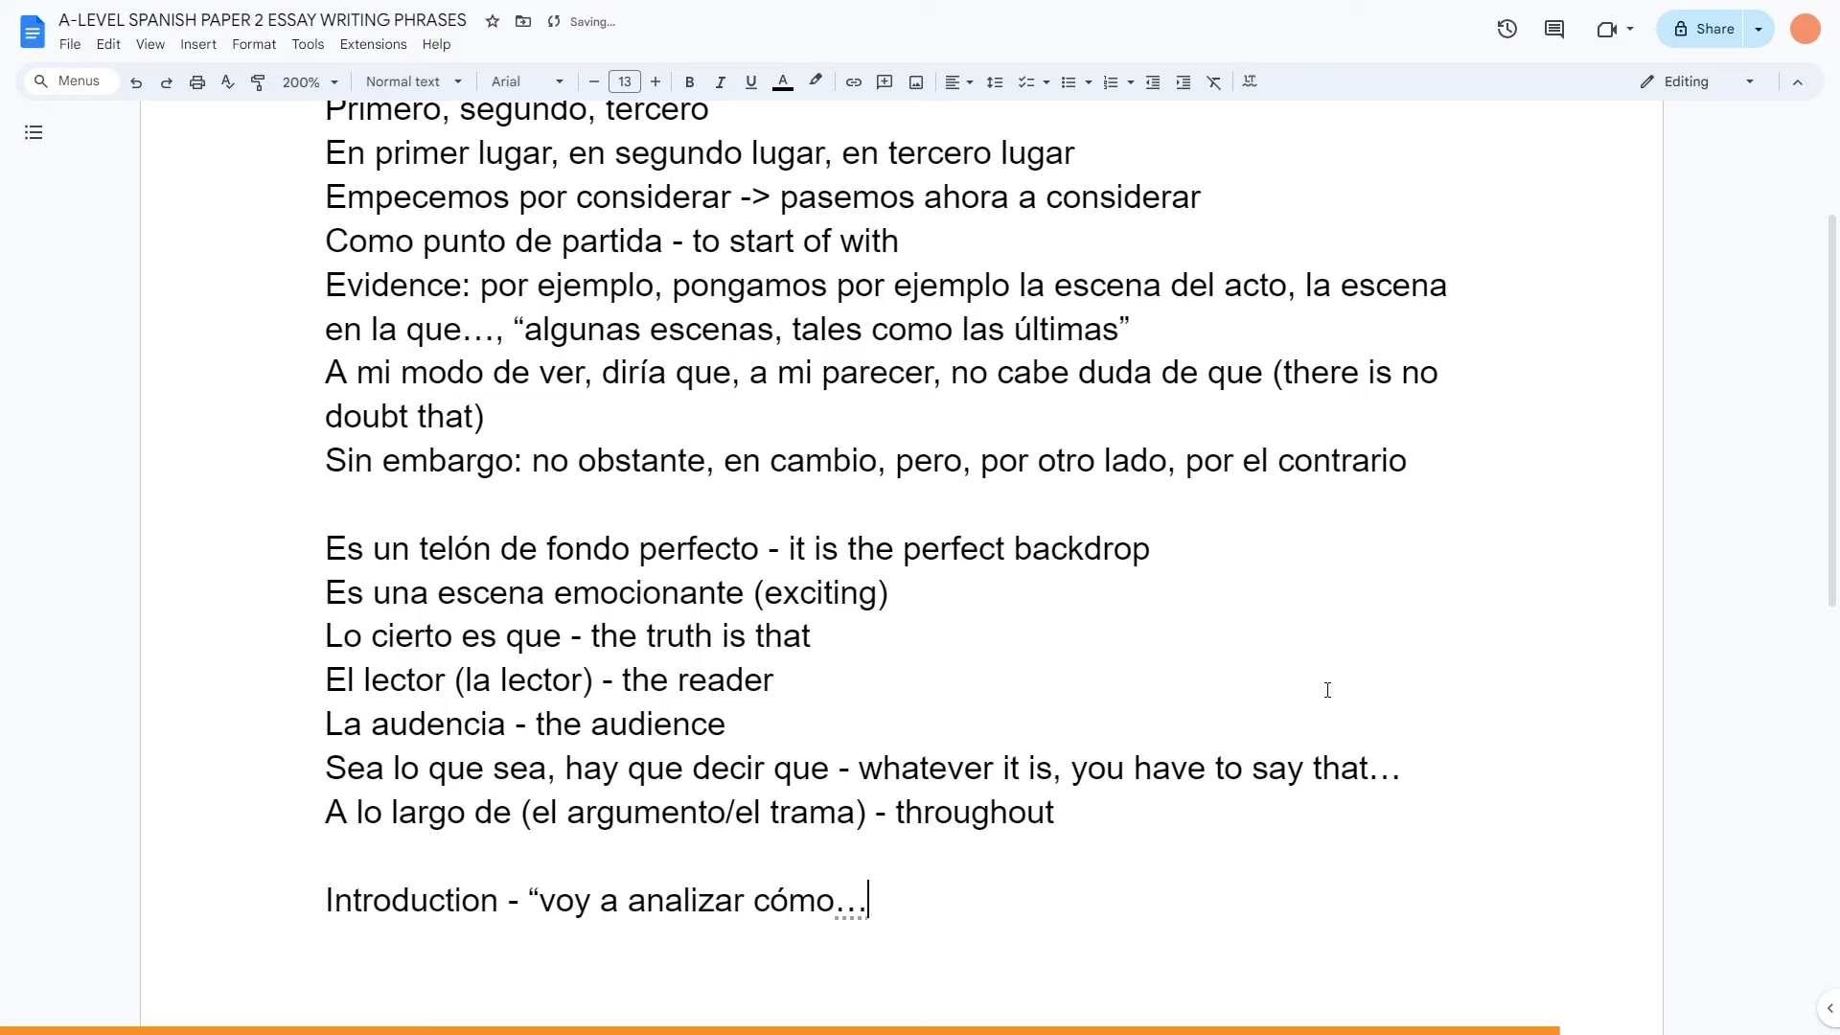
text(..” “ama)
key(BackSpace)
key(BackSpace)
text(na)
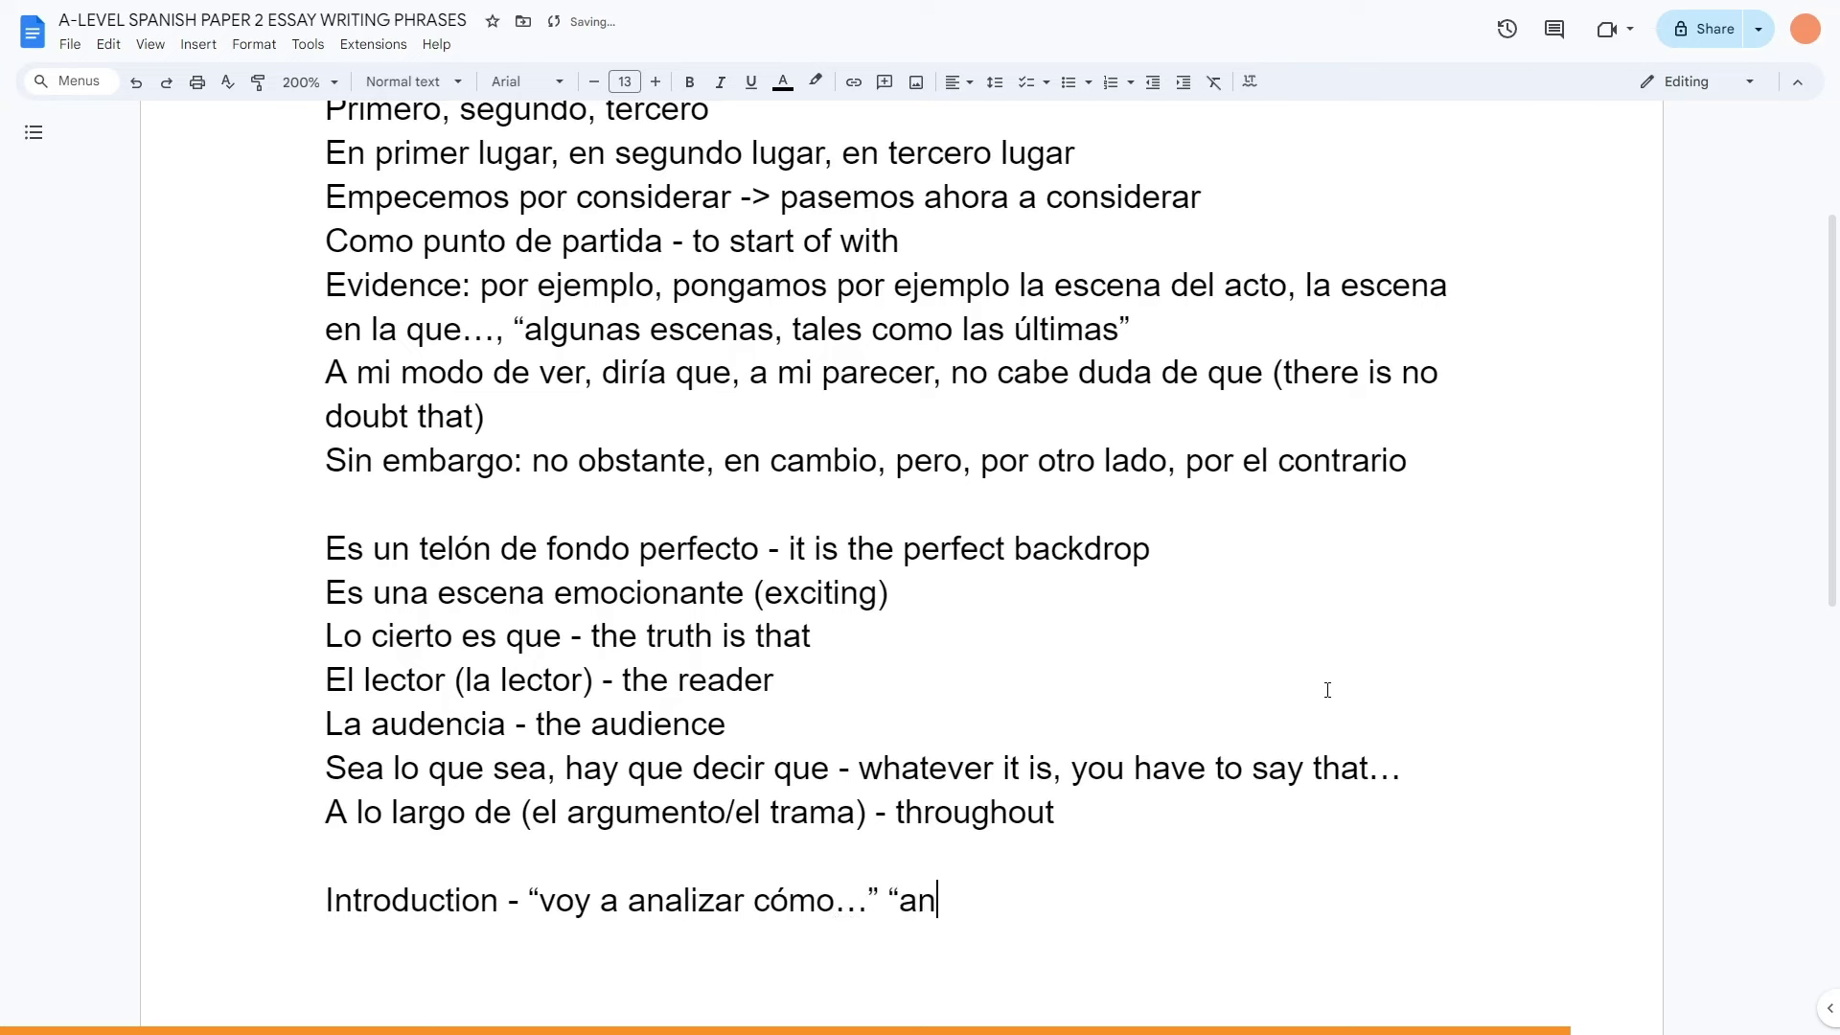